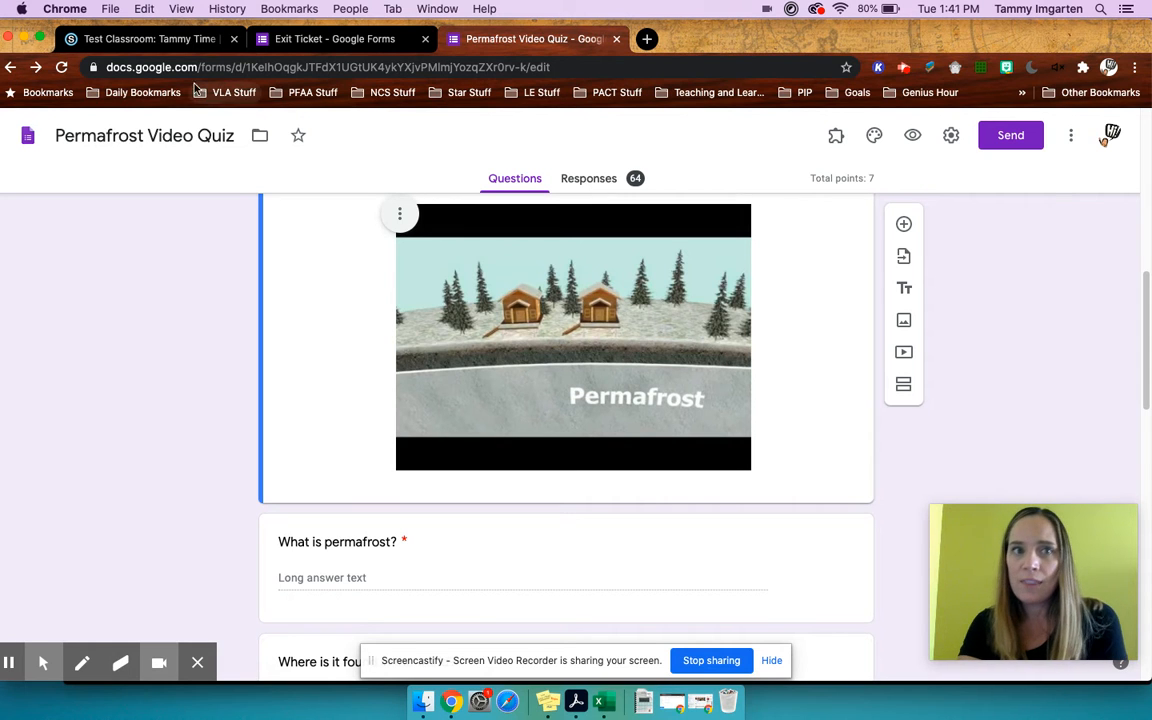
- Switch to the Schoology course and open the Monday/Tuesday folder inside Week 3: August 24-29
left_click(145, 27)
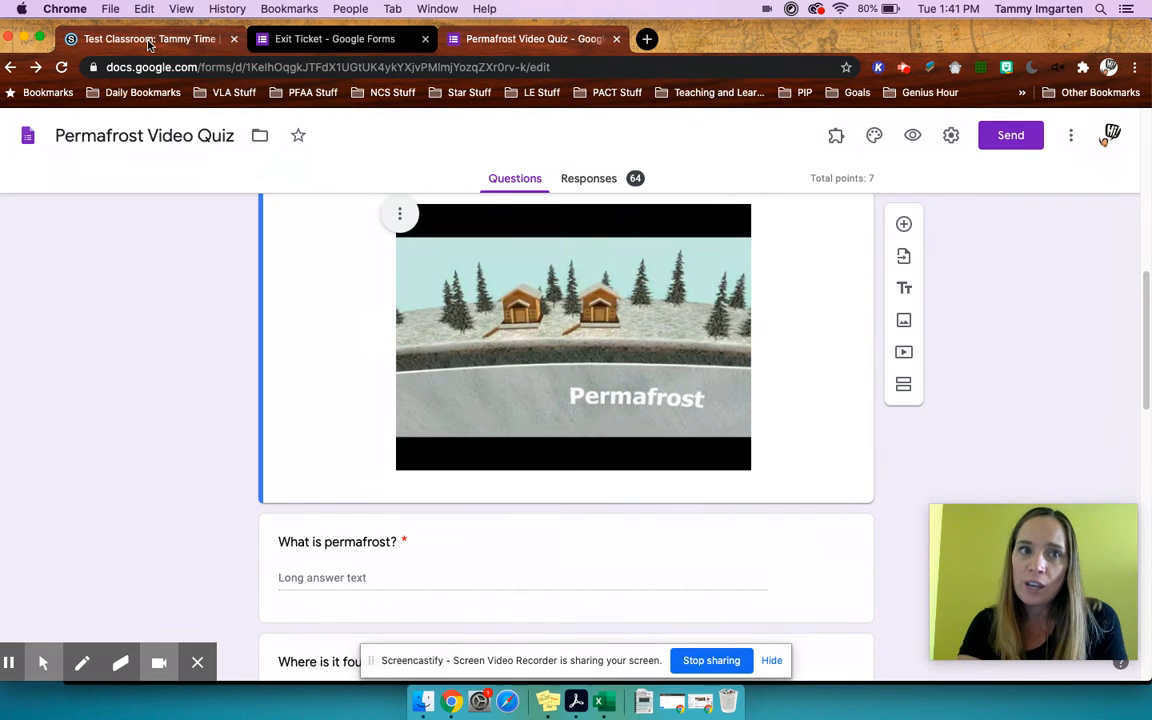
scroll(461, 492, "down", 5)
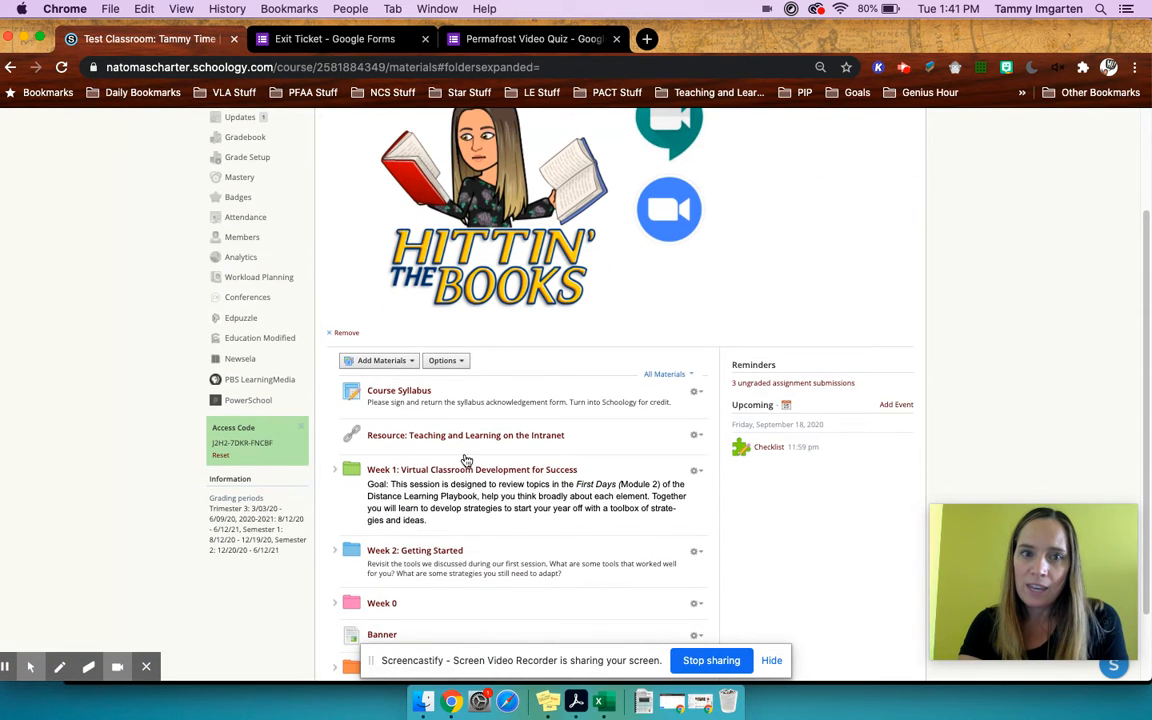
left_click(450, 578)
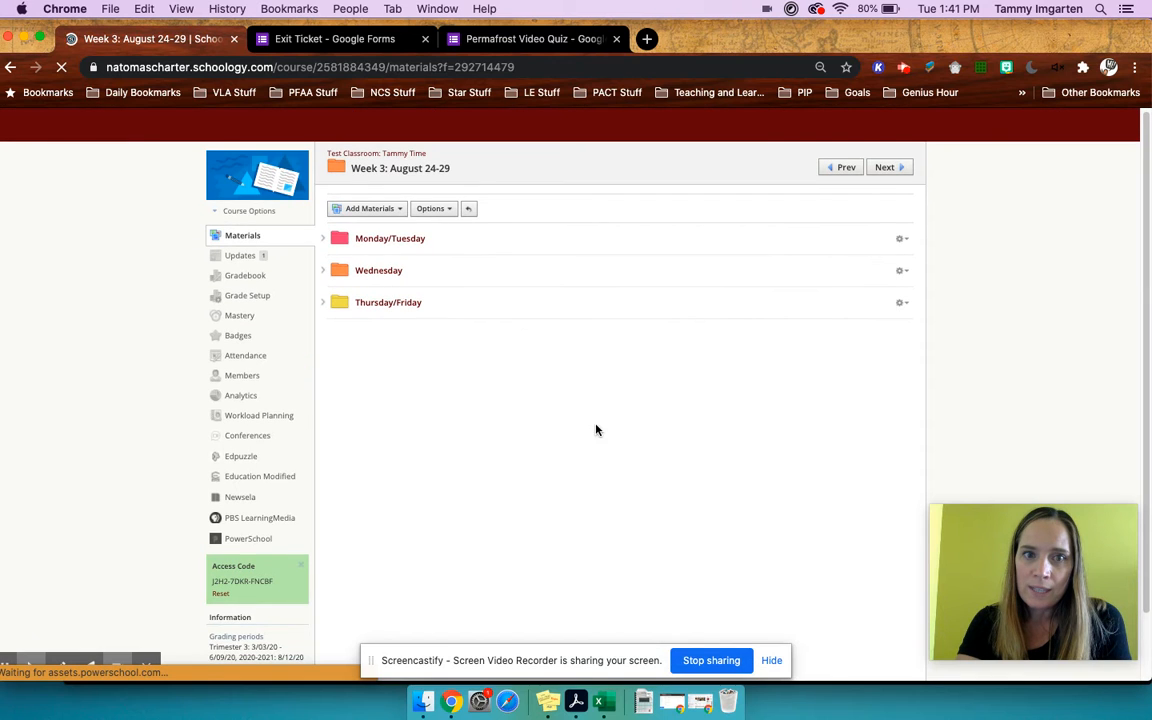
left_click(388, 239)
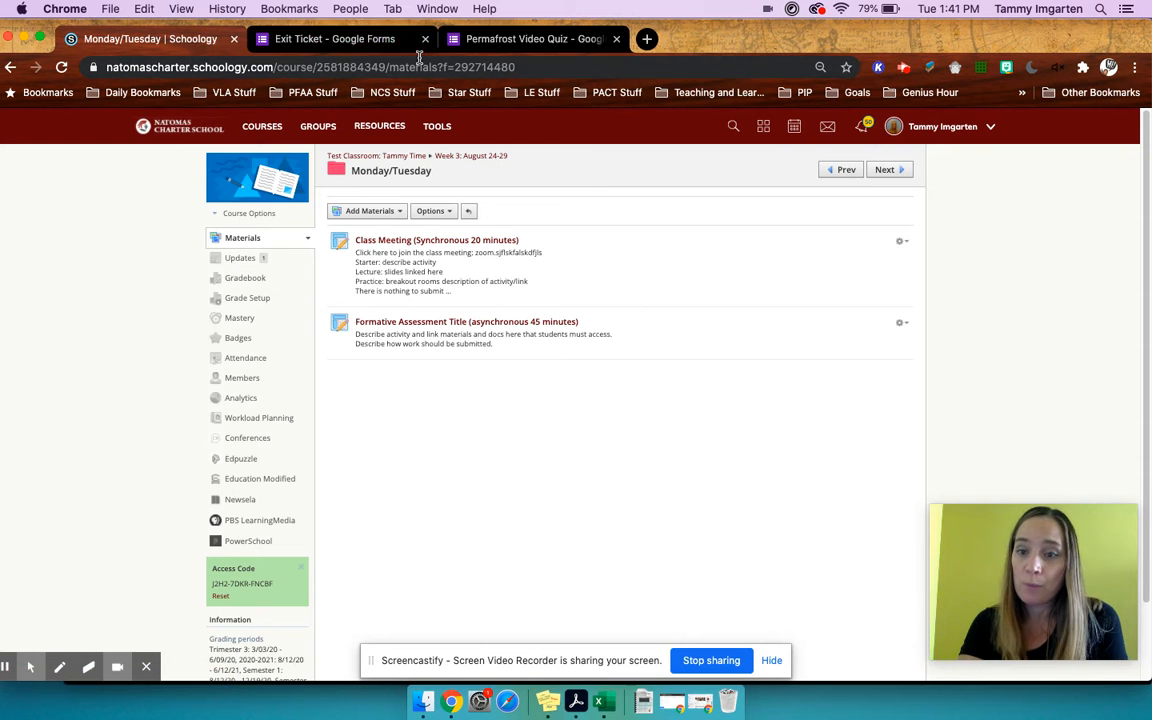
- View the Exit Ticket and Permafrost Video Quiz forms in Google Forms and return to the Schoology folder
left_click(340, 40)
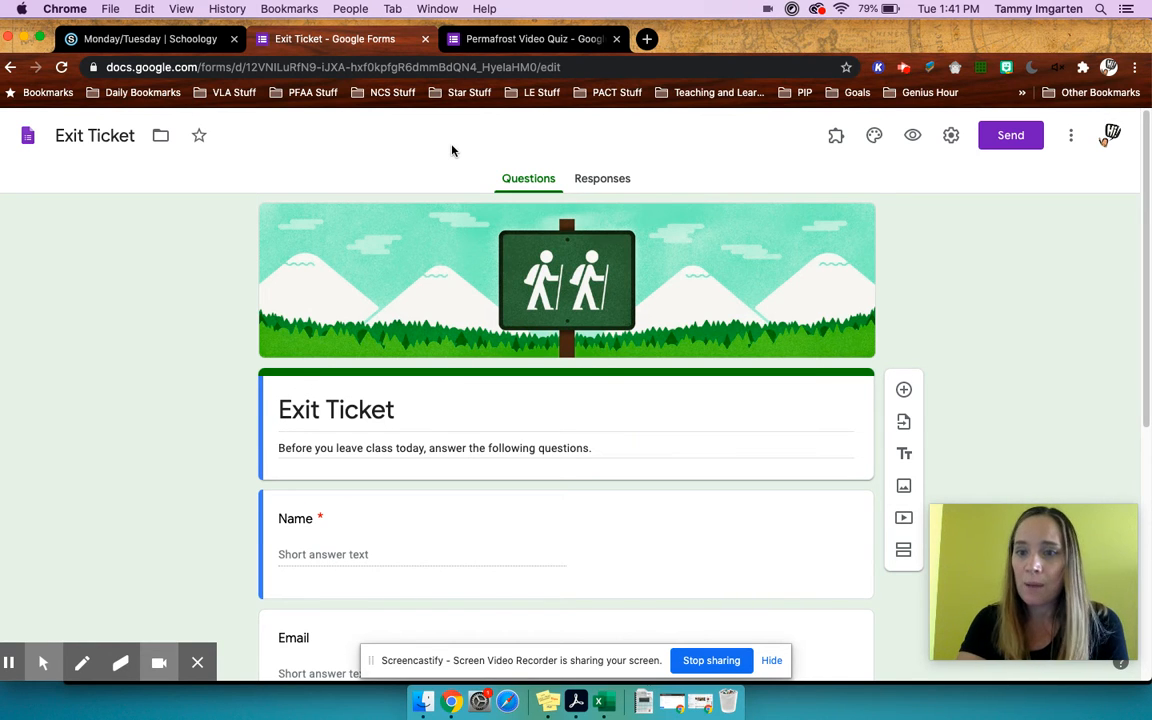
left_click(525, 40)
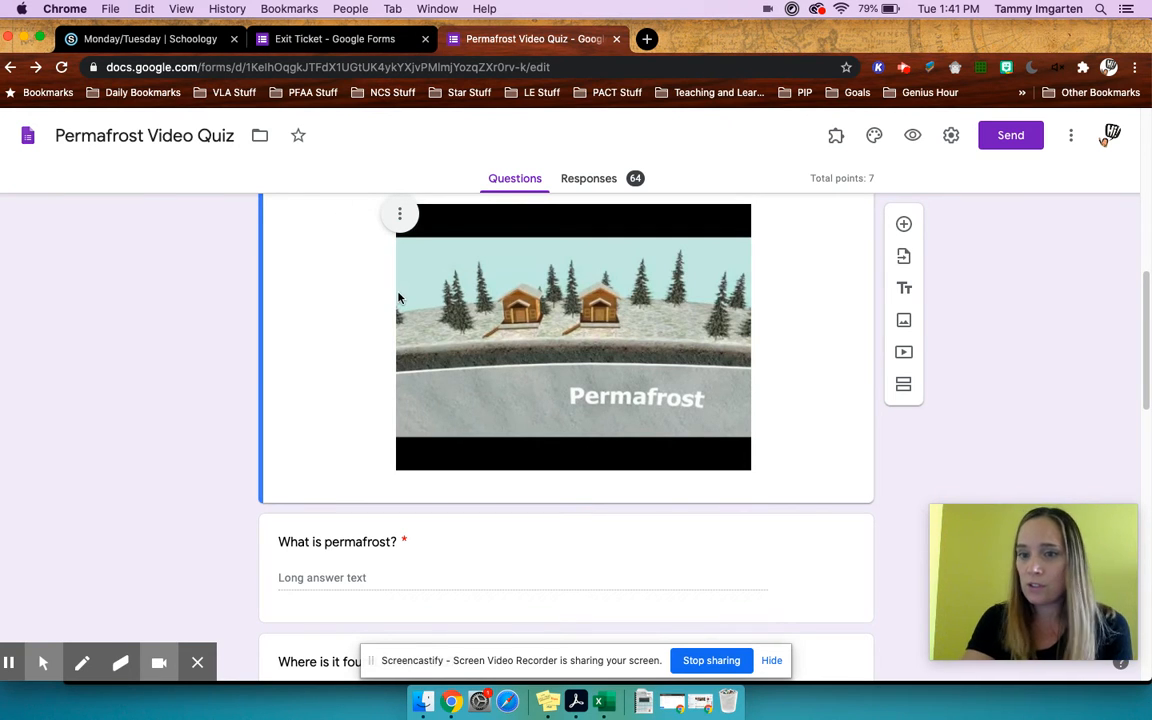
left_click(150, 39)
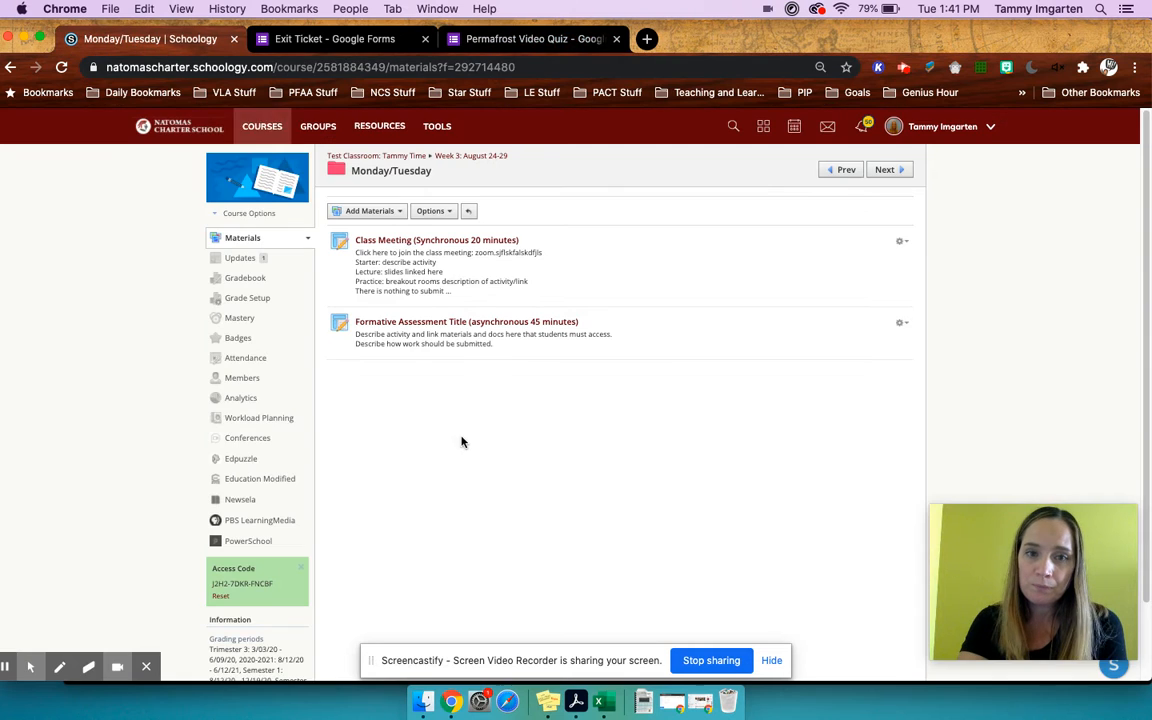
- Start a new test/quiz in the Monday/Tuesday folder named "Permafrost/ or Quick Pulse check"
left_click(385, 211)
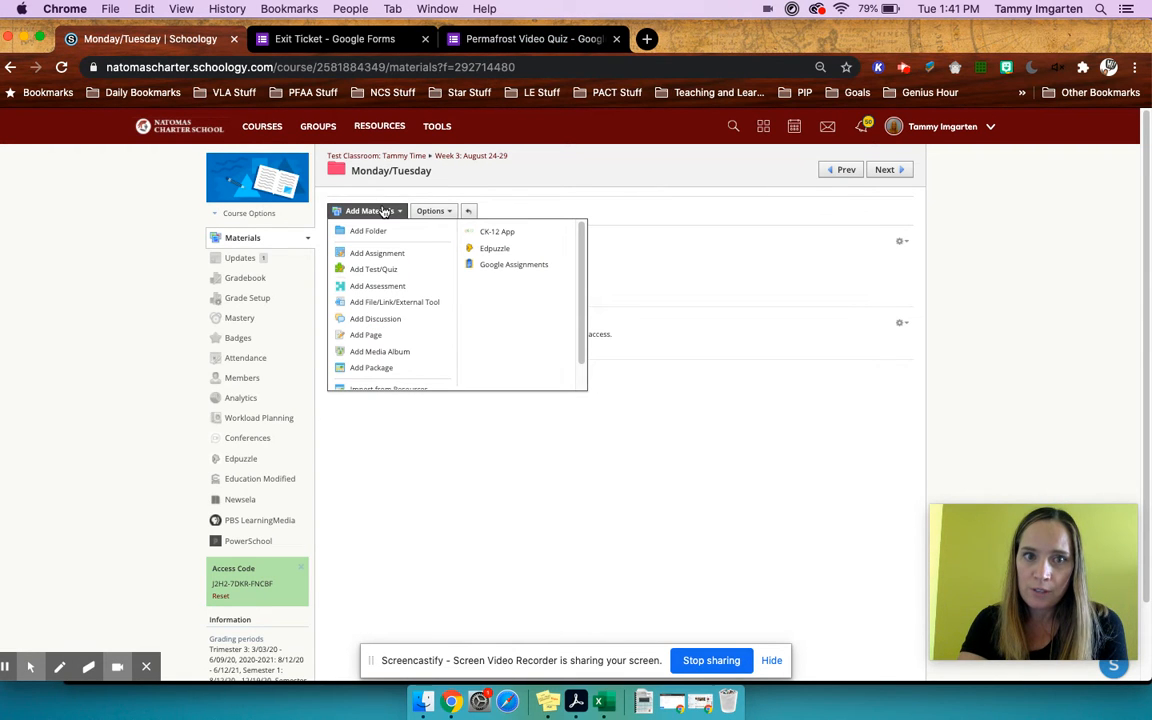
left_click(391, 272)
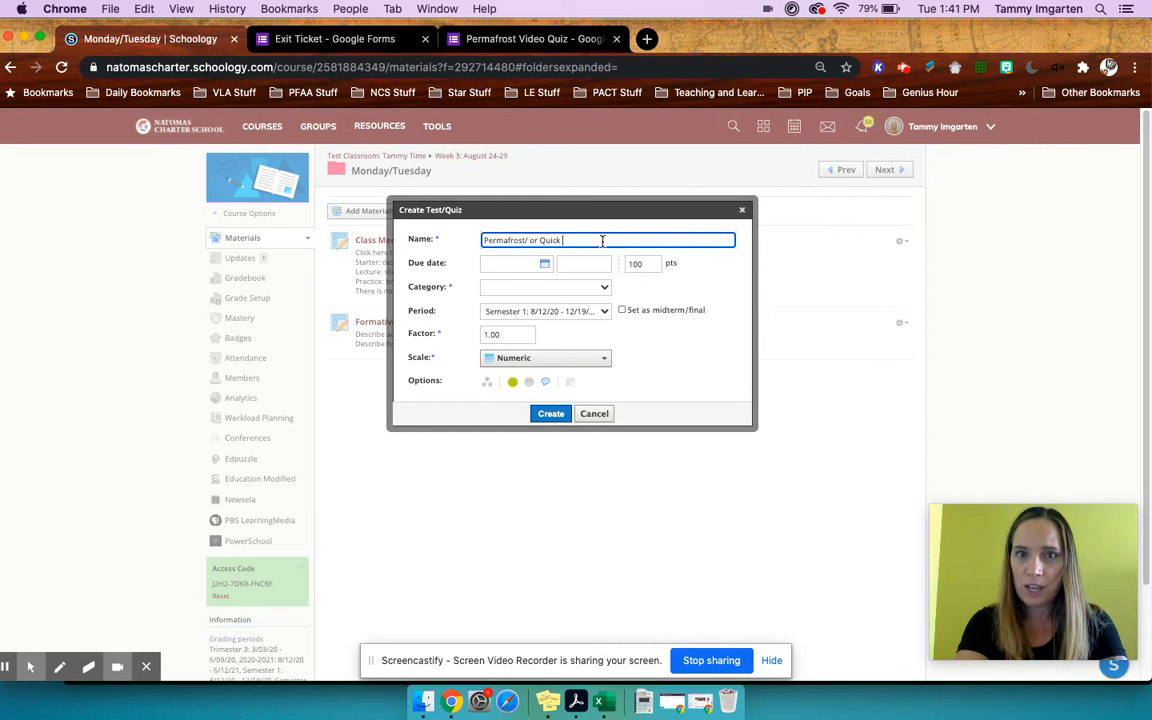
type("ck Pulse")
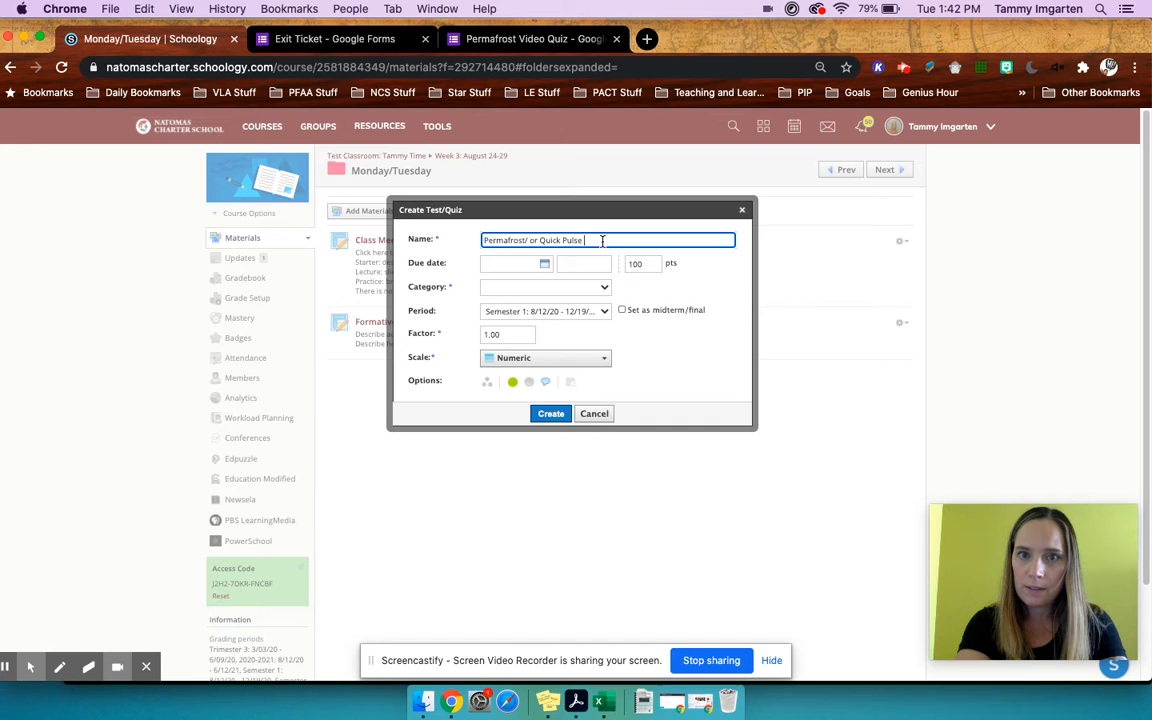
type(" check")
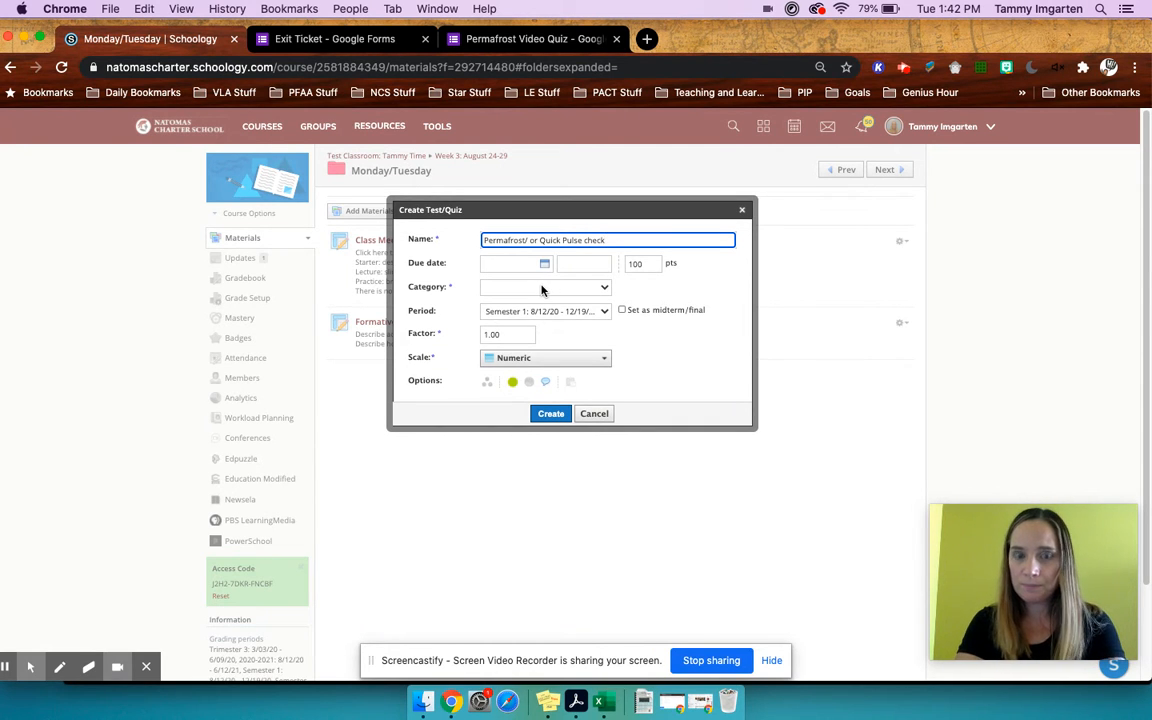
- Set the quiz's grading category to Warm Up and create the quiz
left_click(545, 288)
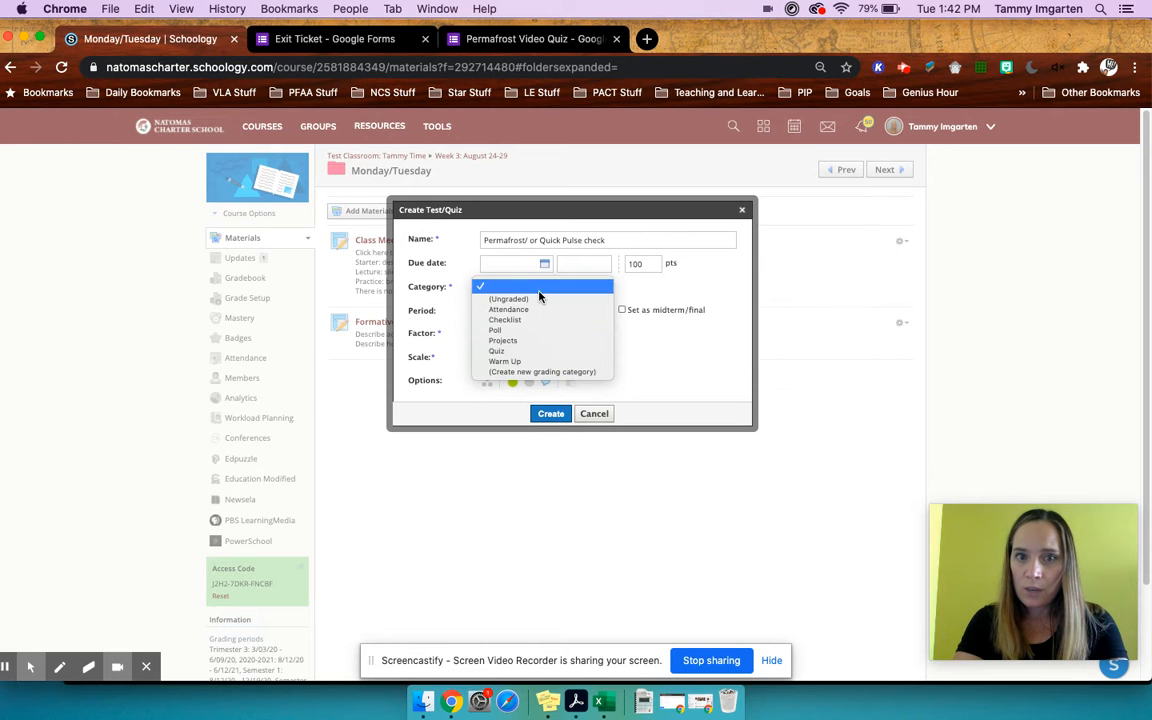
left_click(519, 365)
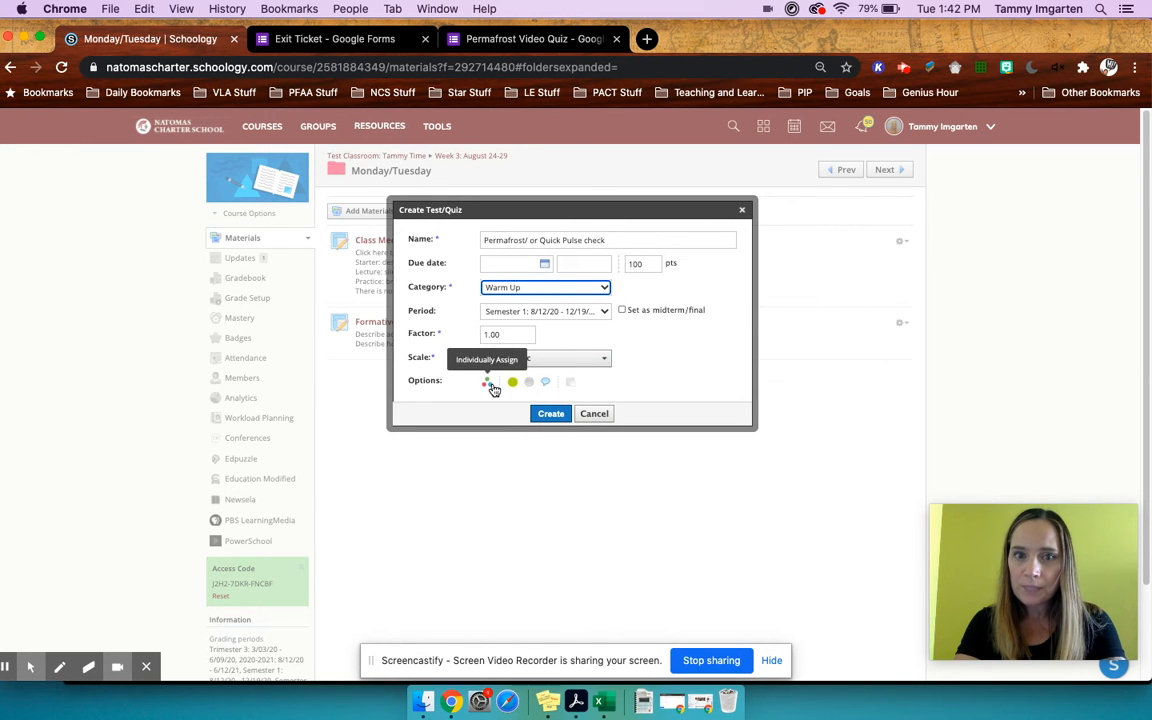
left_click(545, 386)
left_click(545, 386)
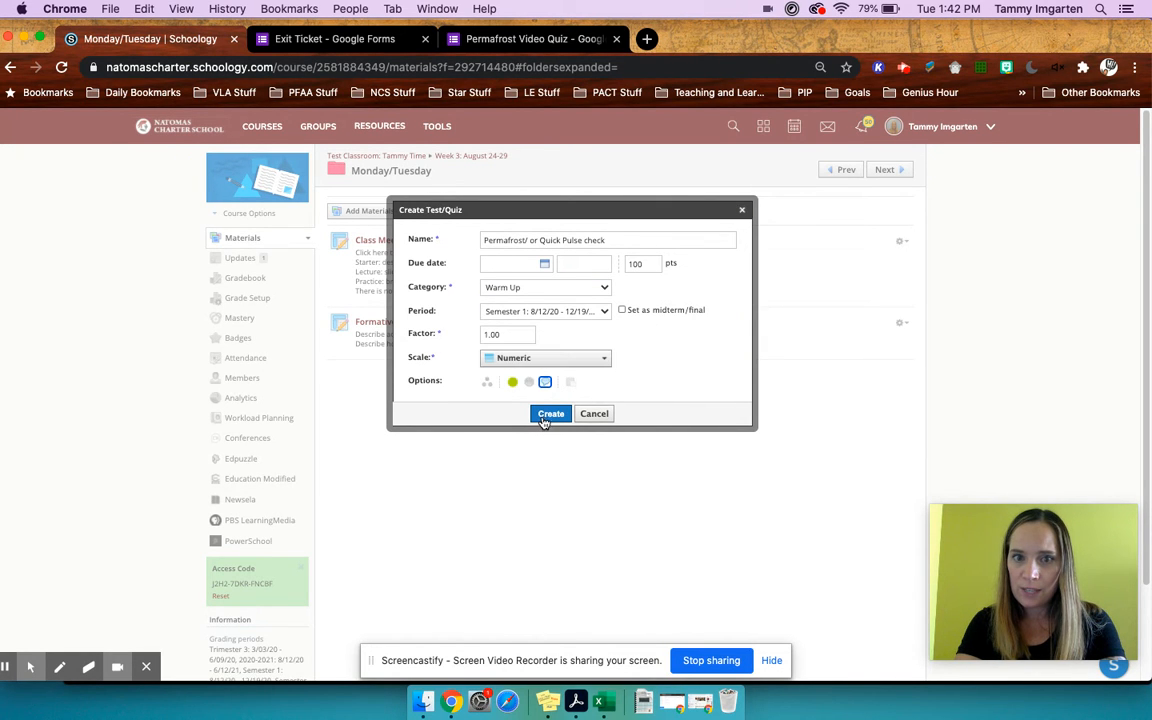
left_click(551, 413)
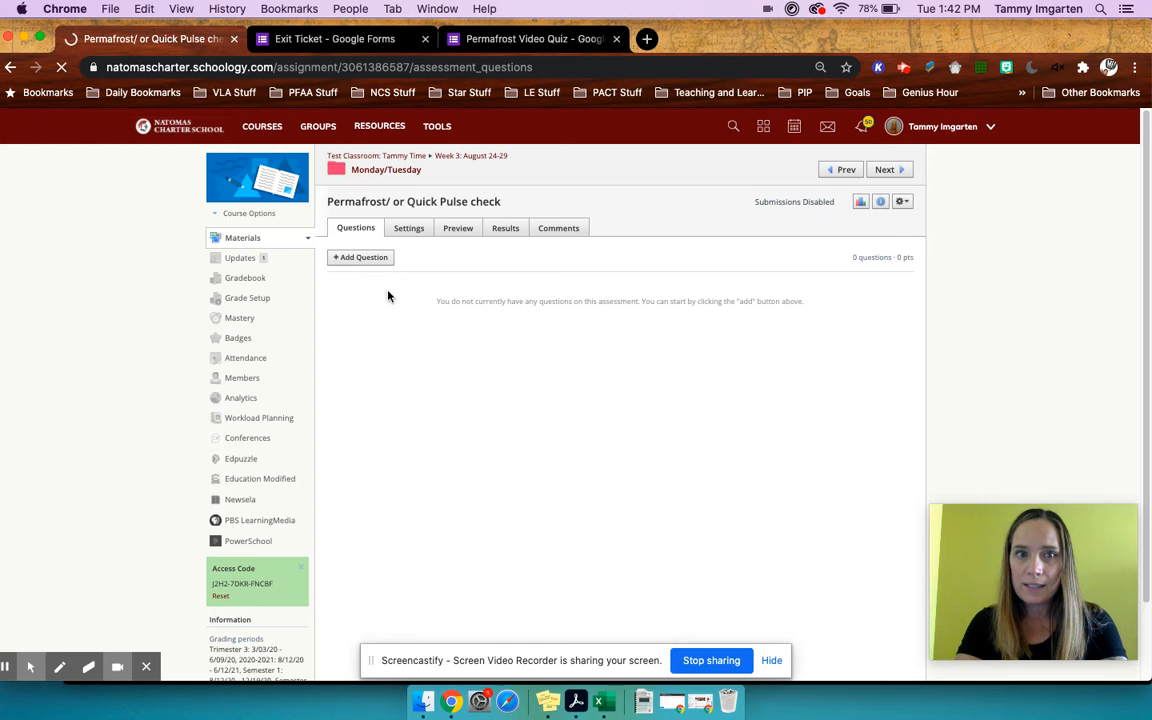
- Check the informational video and first question in the Permafrost Video Quiz form, and return to the Schoology quiz
left_click(377, 260)
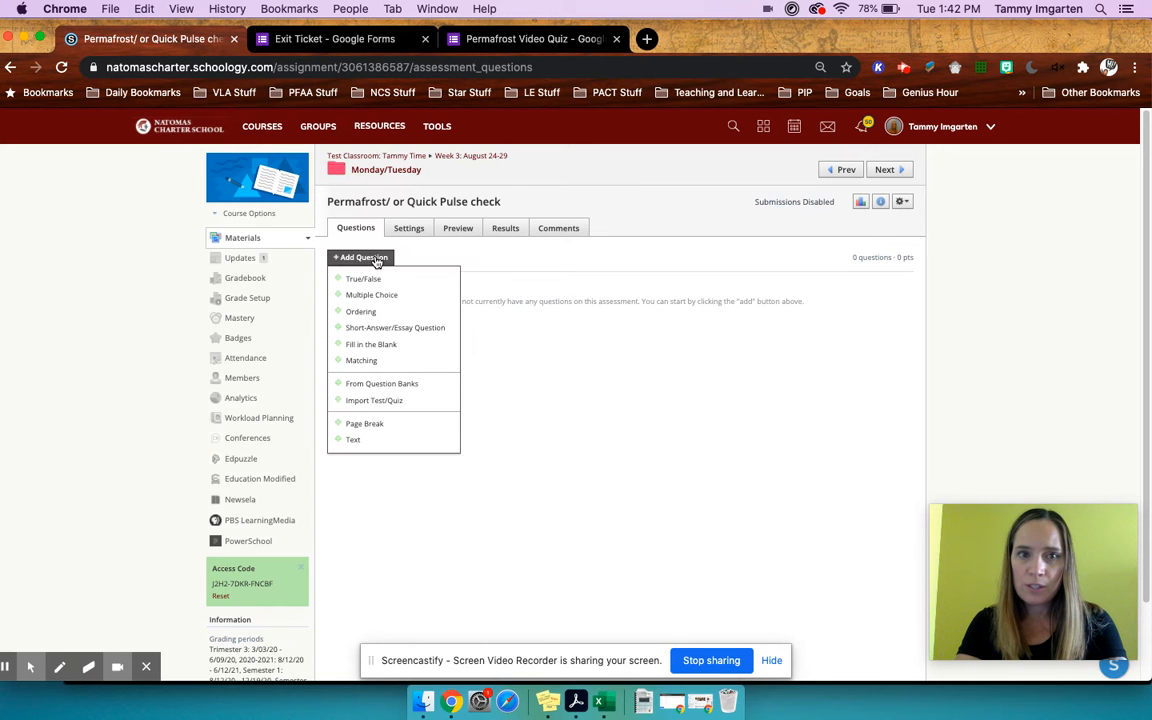
left_click(530, 38)
left_click(419, 313)
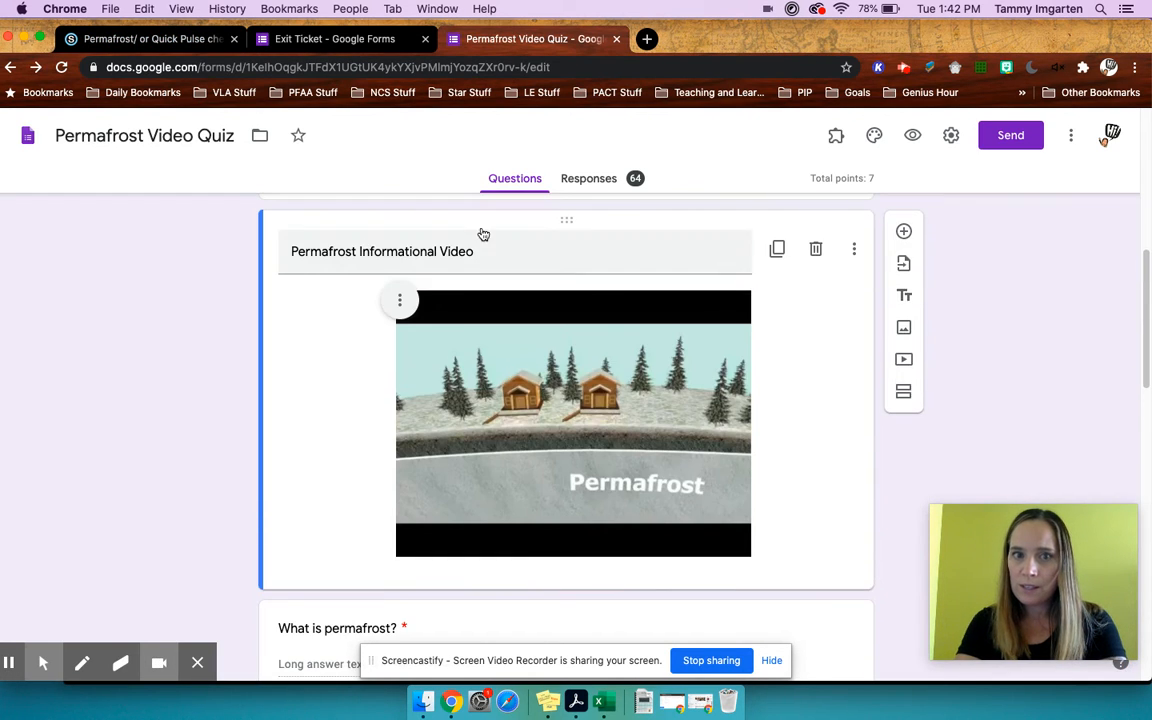
scroll(470, 367, "down", 4)
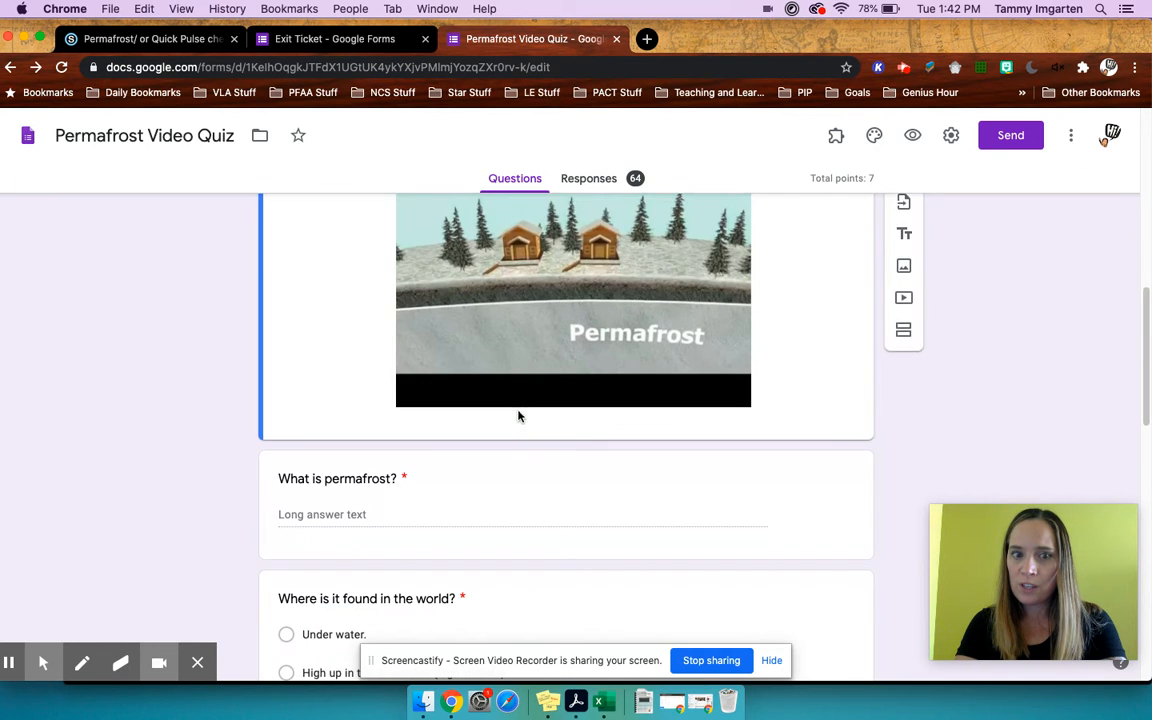
scroll(540, 393, "up", 4)
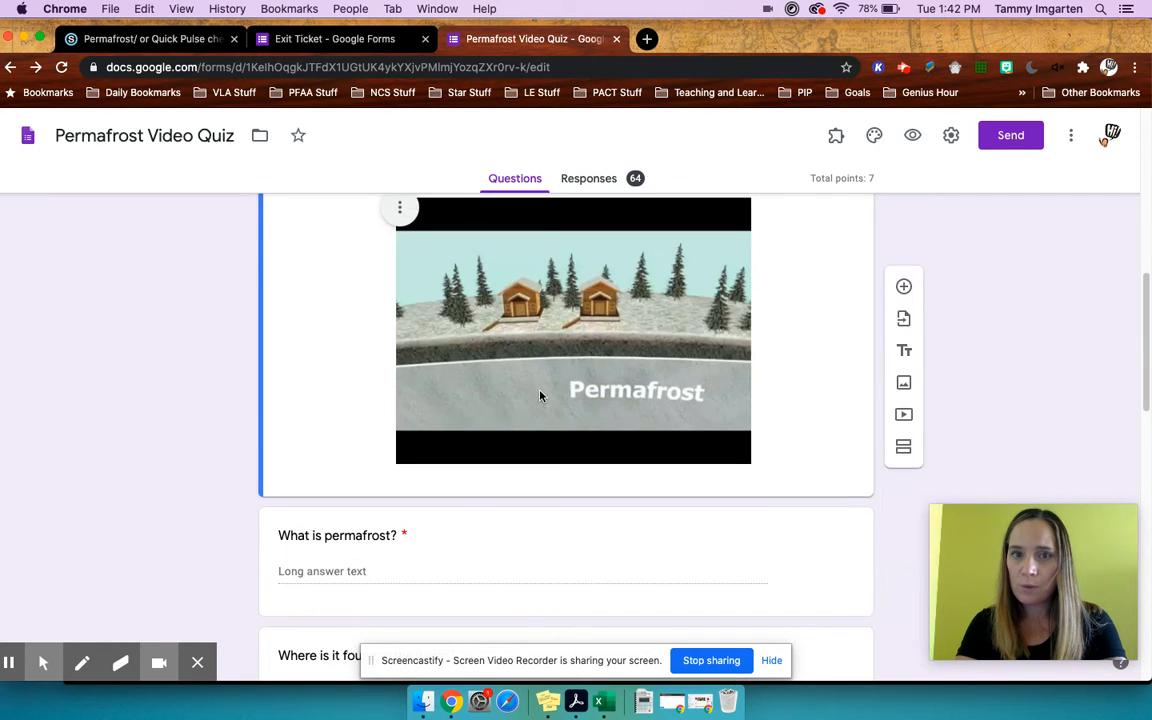
left_click(140, 38)
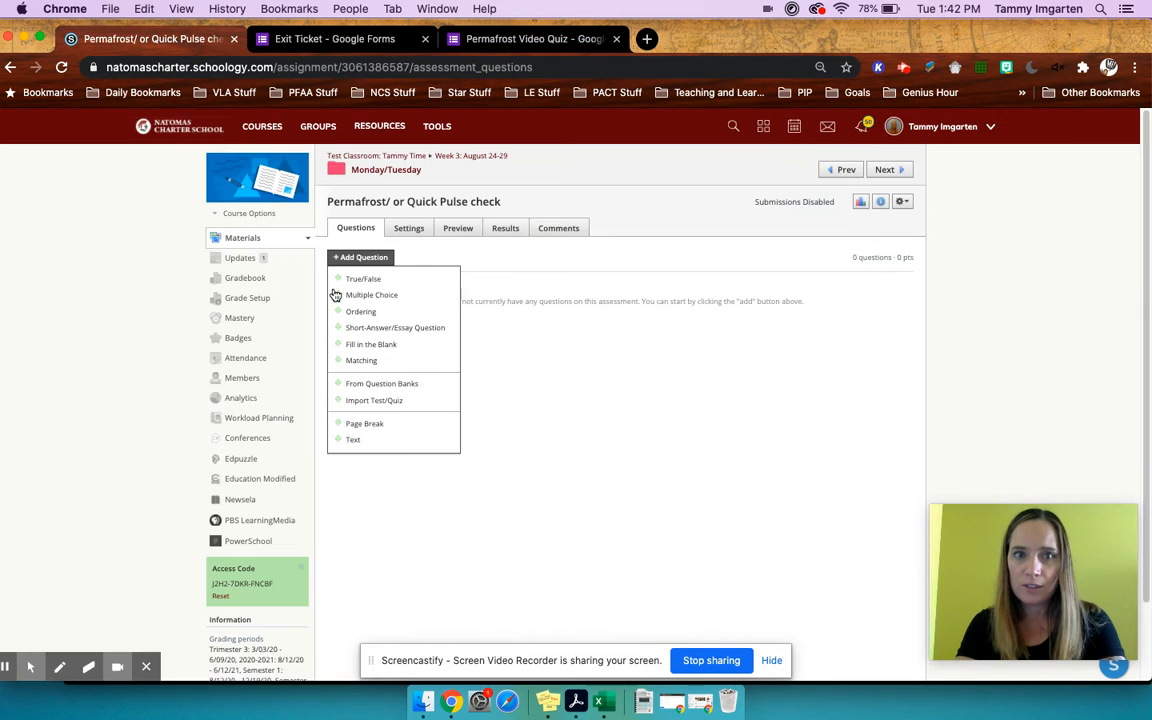
- Start a text item in the quiz and search YouTube from its editor for "what is permafrost"
left_click(373, 441)
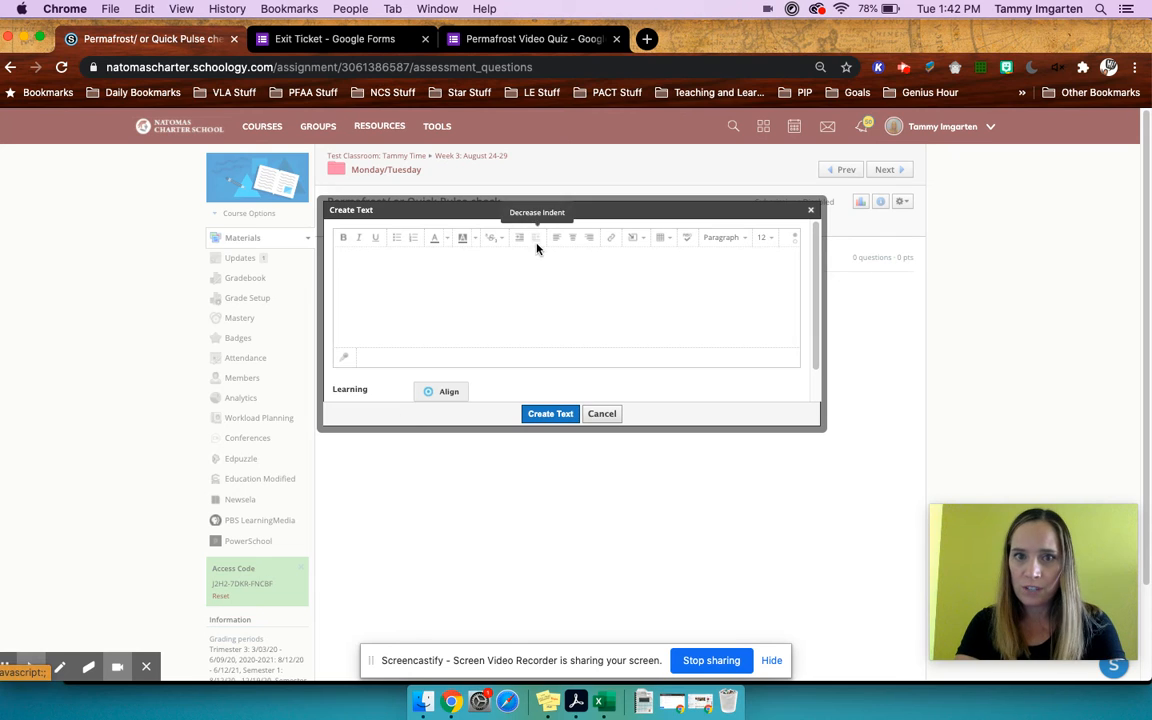
left_click(632, 240)
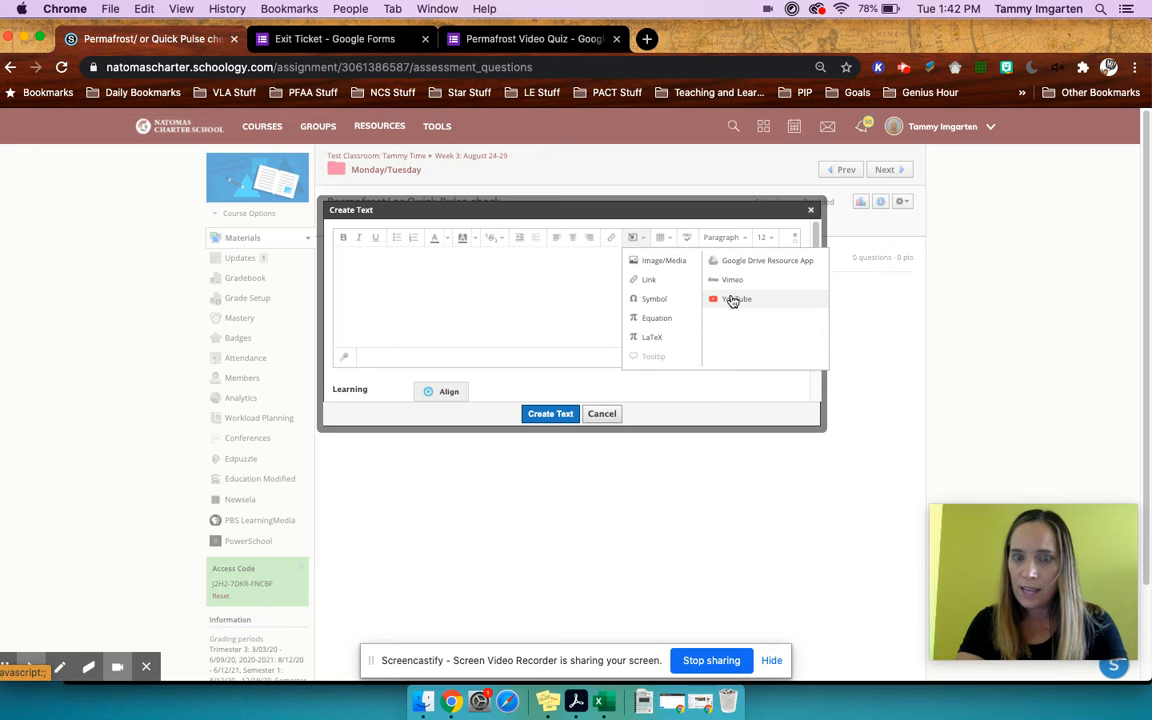
left_click(762, 303)
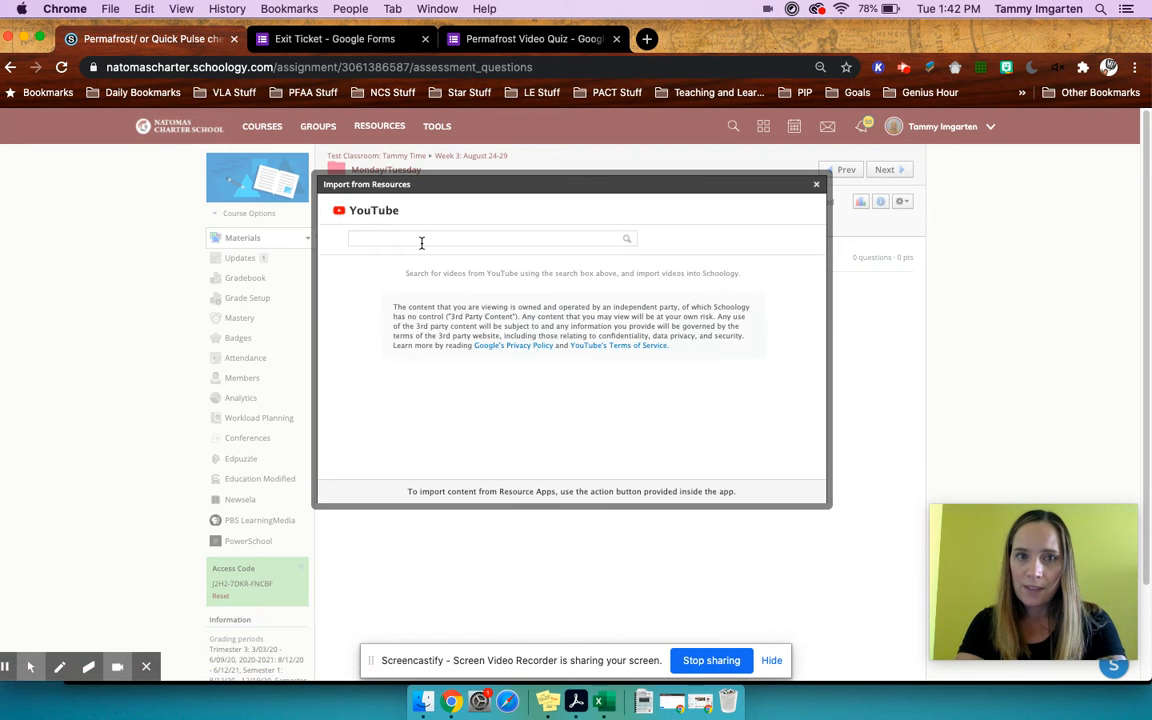
left_click(421, 239)
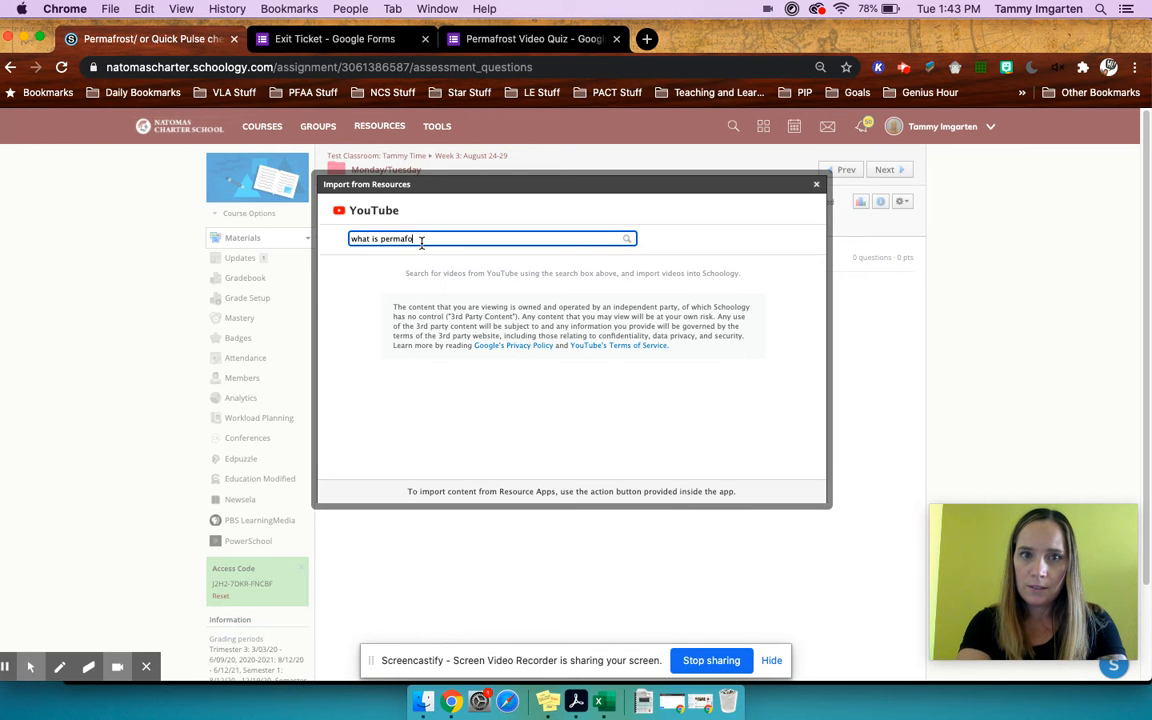
key("Return")
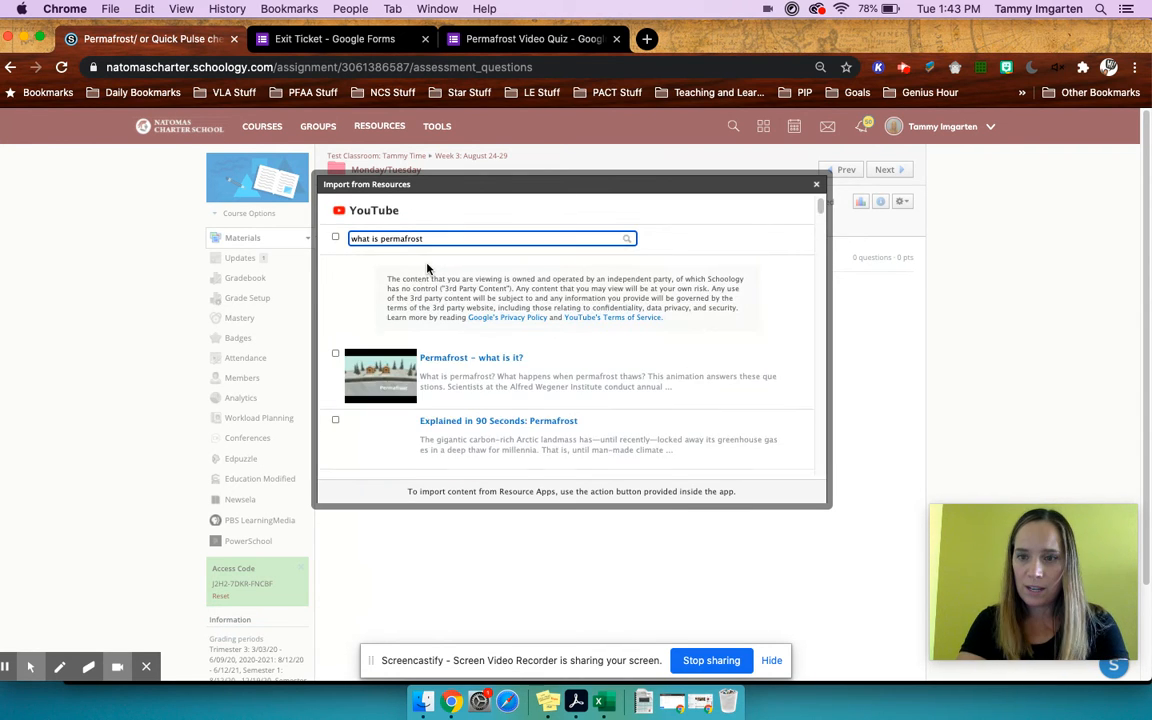
- Import the YouTube video "Permafrost - what is it?" as an embed and save the text item
left_click(335, 354)
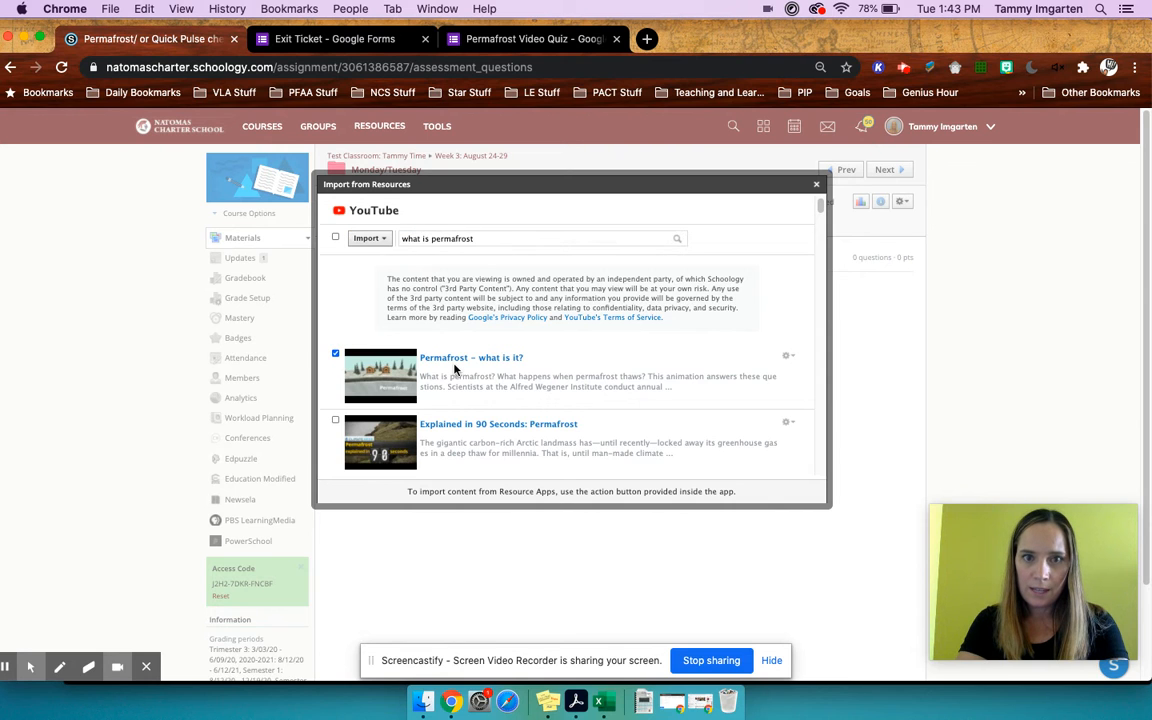
scroll(607, 326, "down", 2)
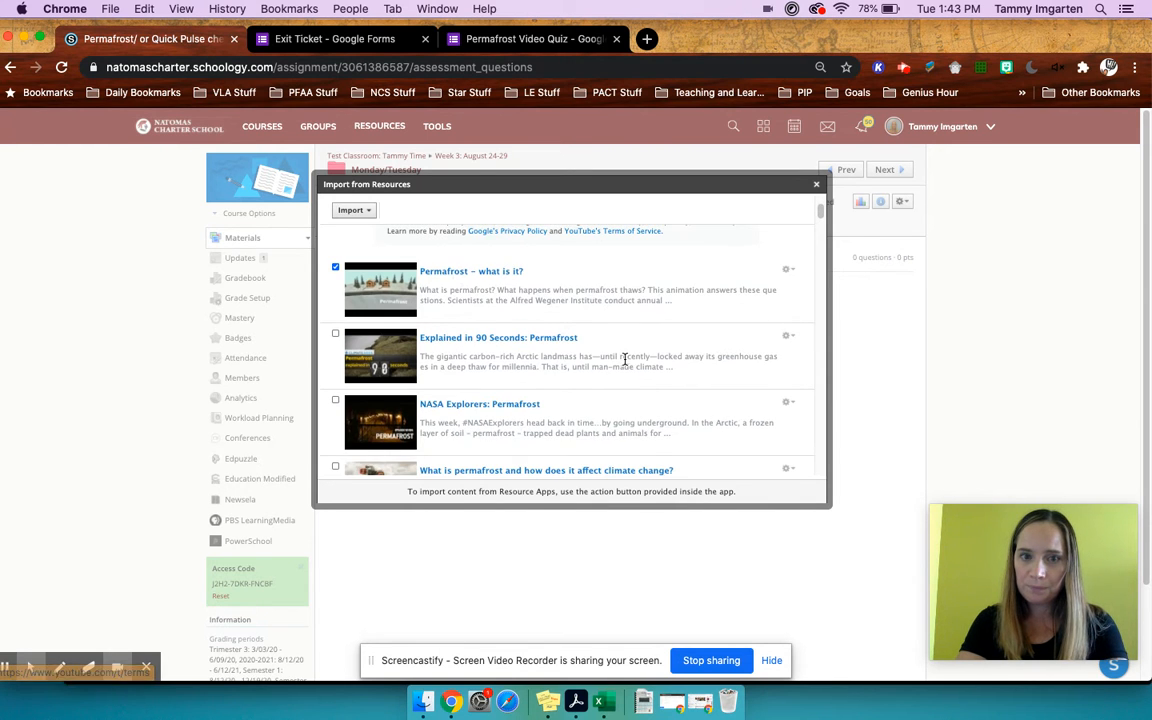
left_click(354, 210)
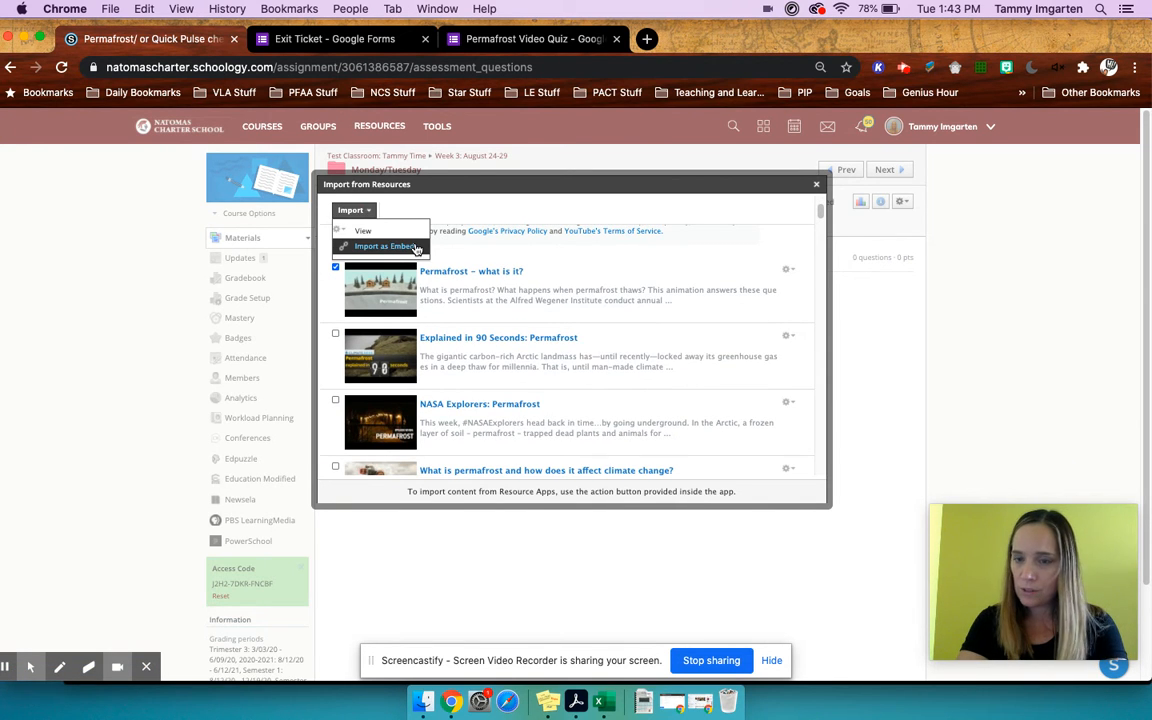
left_click(385, 246)
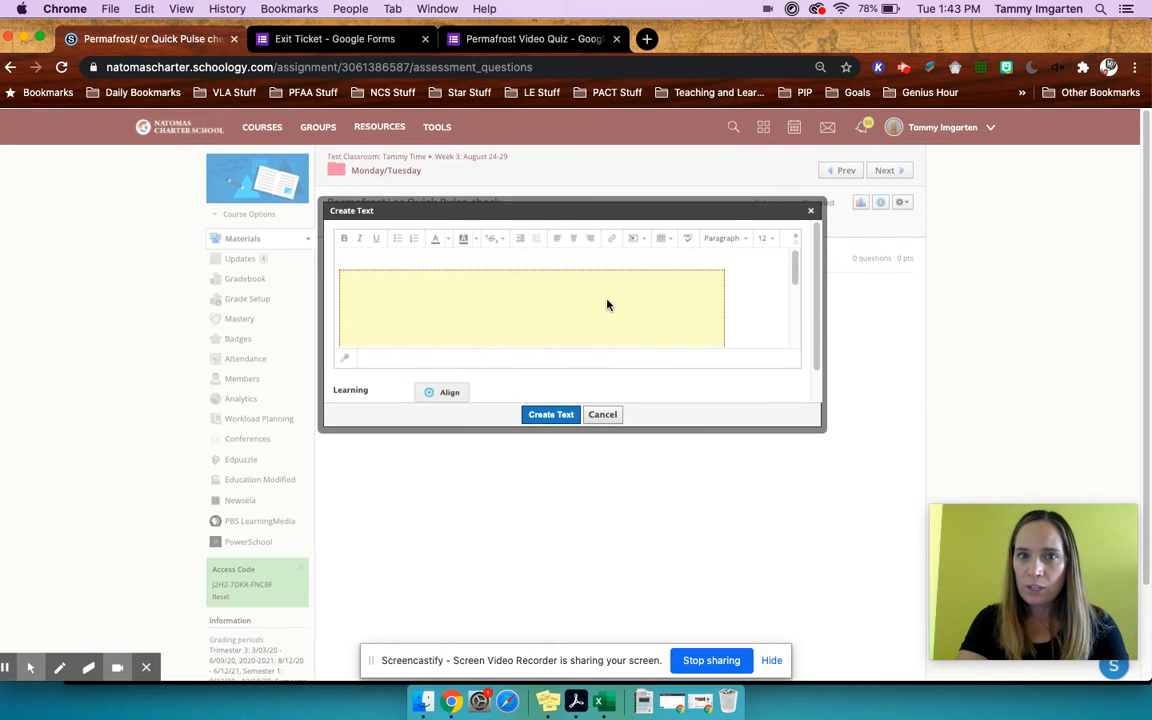
left_click(369, 305)
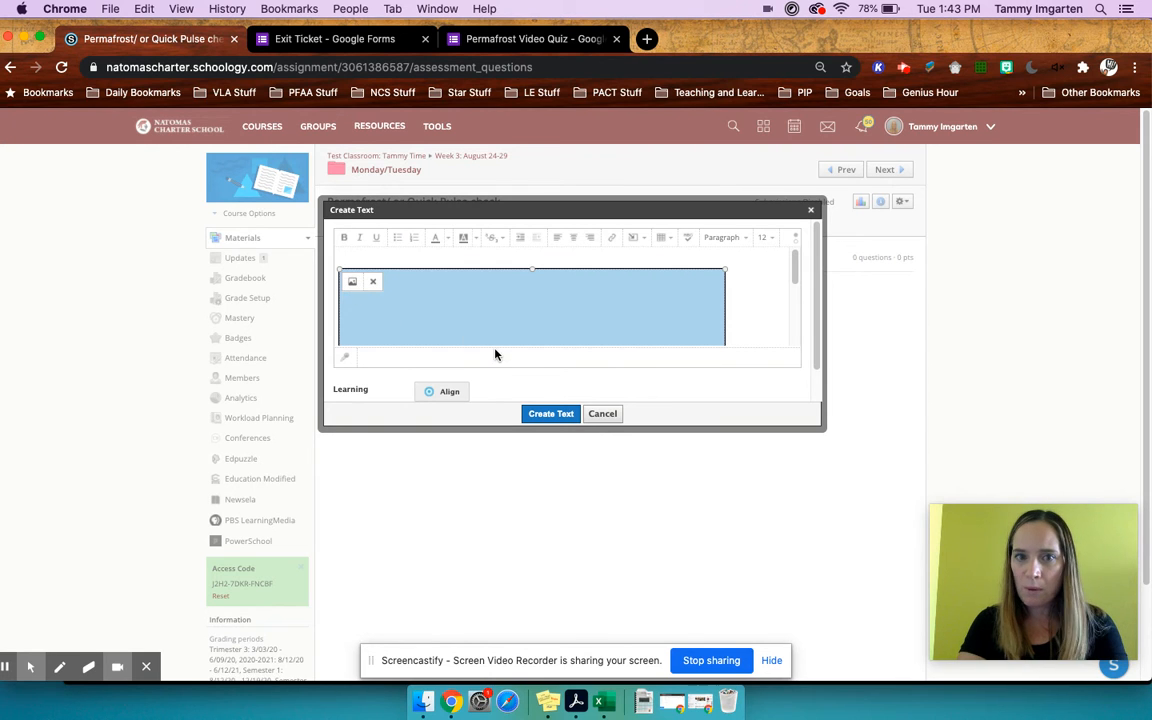
left_click(553, 414)
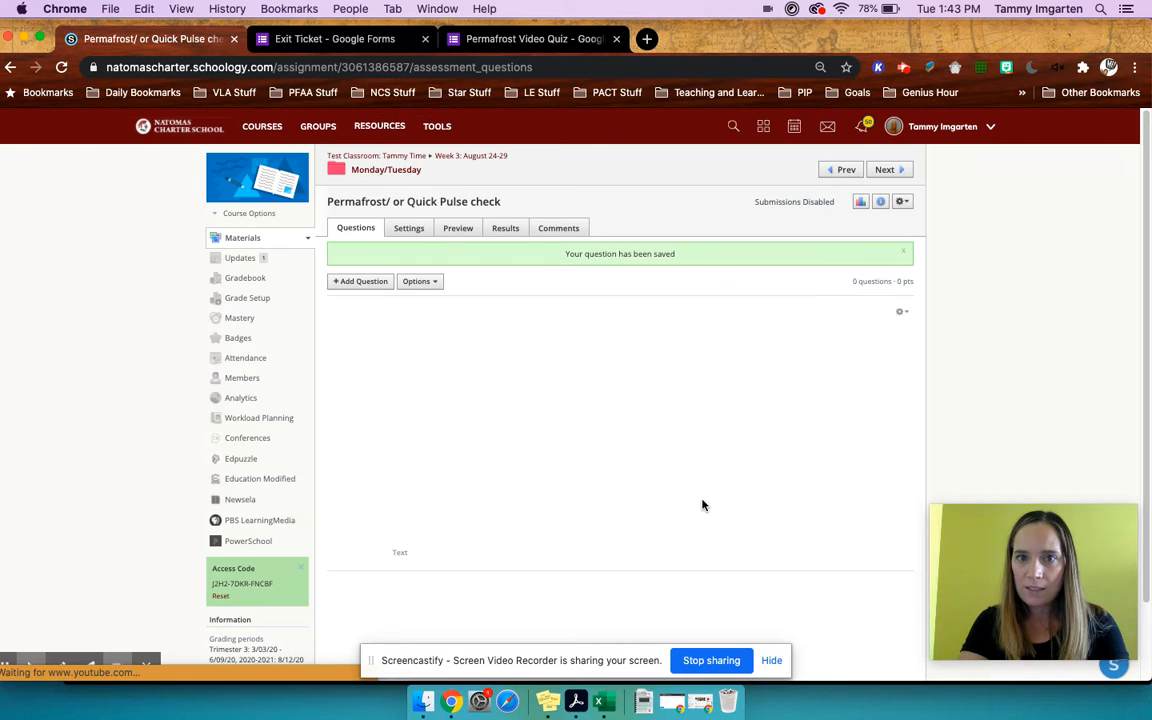
- Add a short-answer question to the quiz reading "What is permafrost?" and create it
scroll(675, 427, "down", 1)
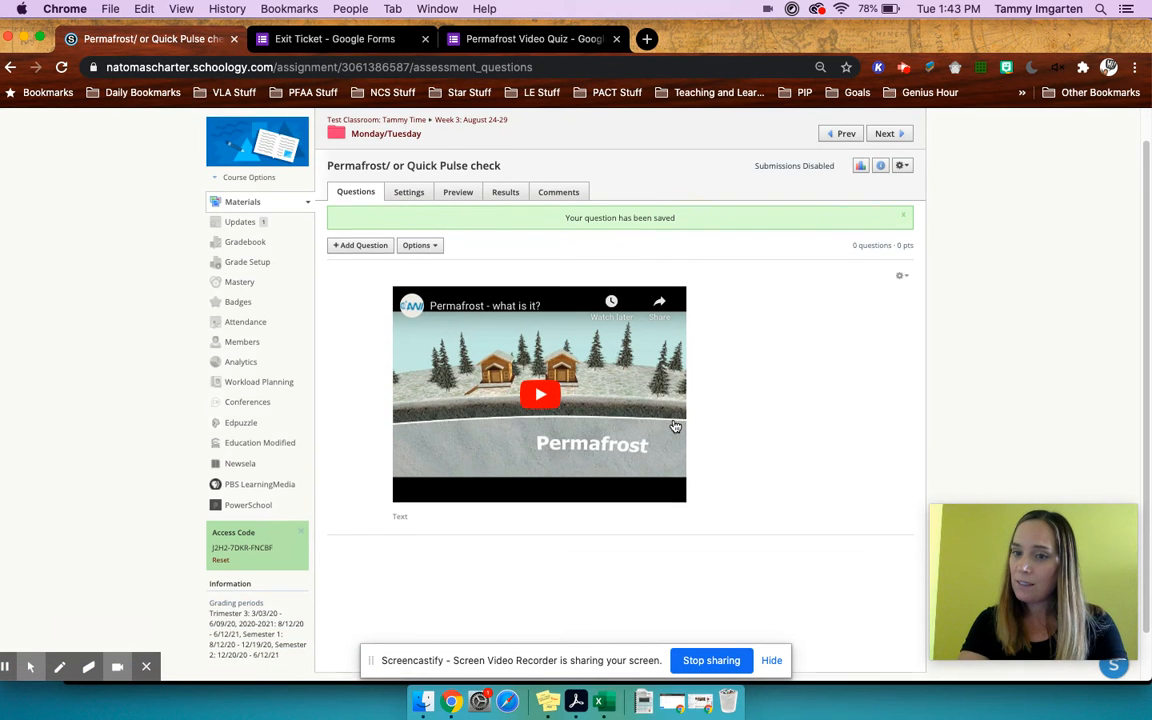
scroll(675, 427, "down", 1)
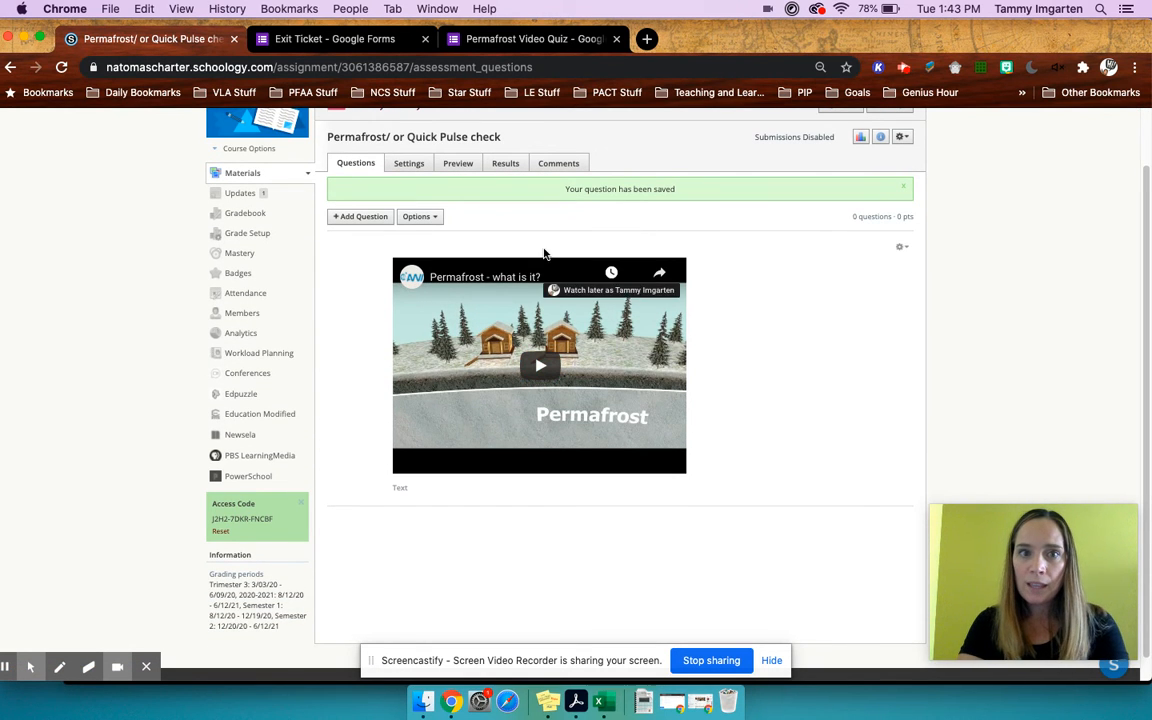
left_click(380, 217)
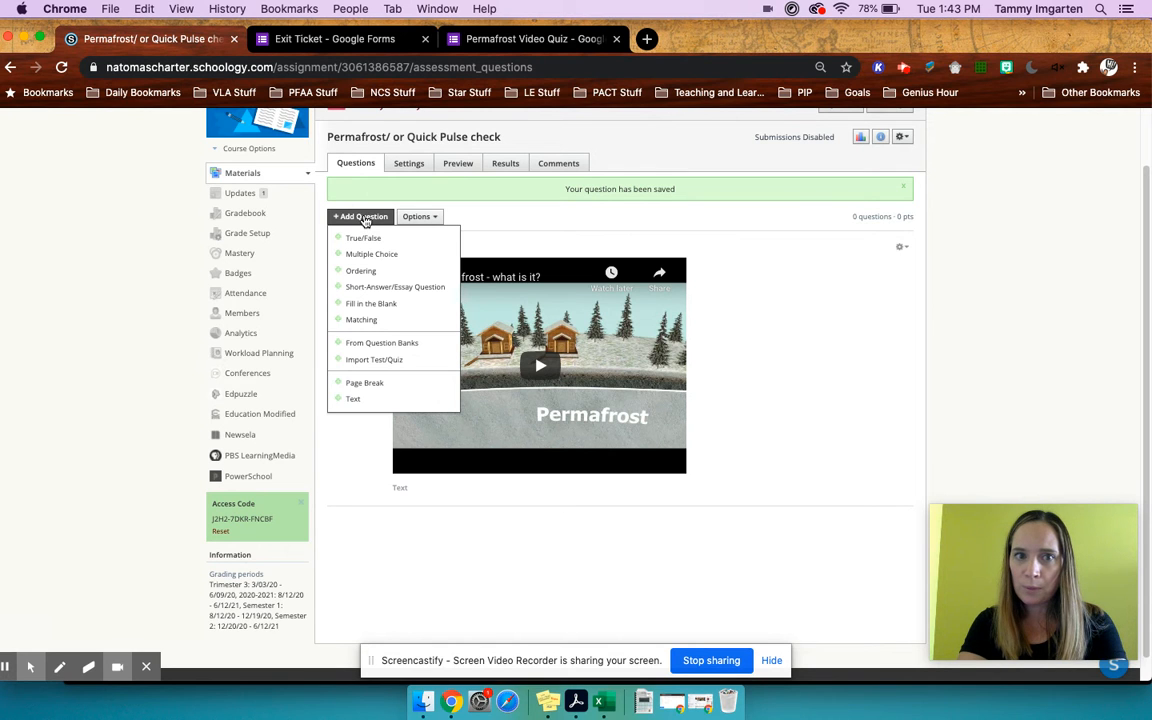
left_click(376, 287)
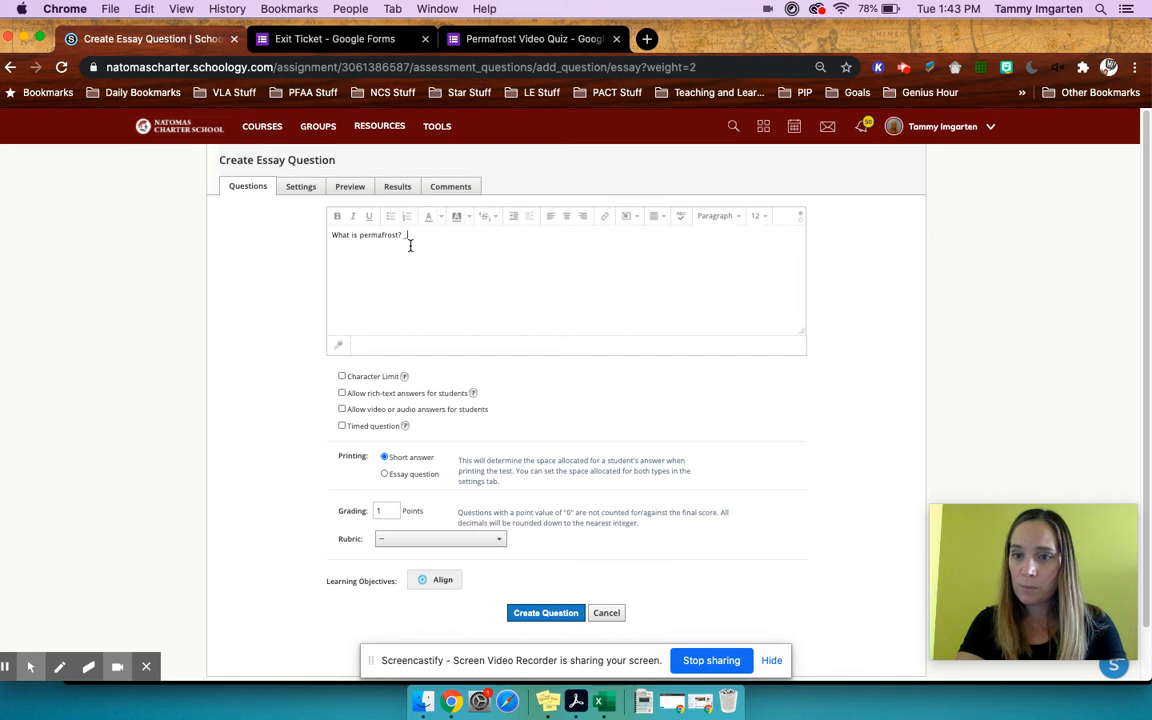
scroll(445, 425, "down", 2)
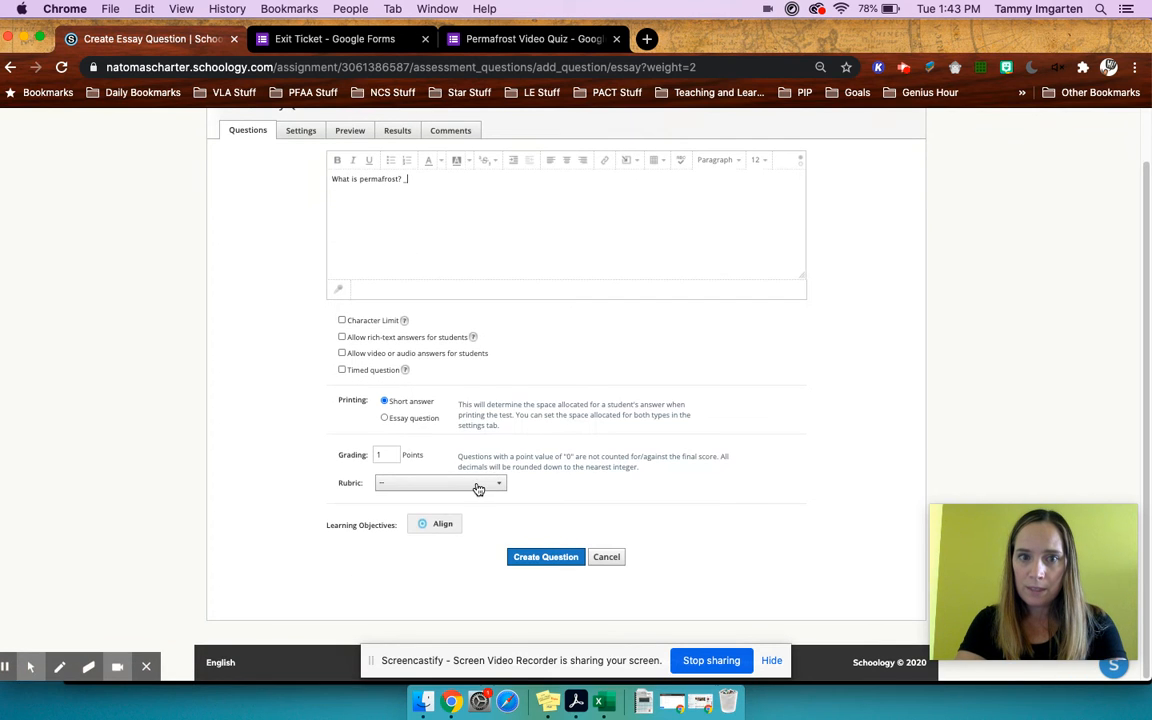
left_click(478, 488)
left_click(558, 498)
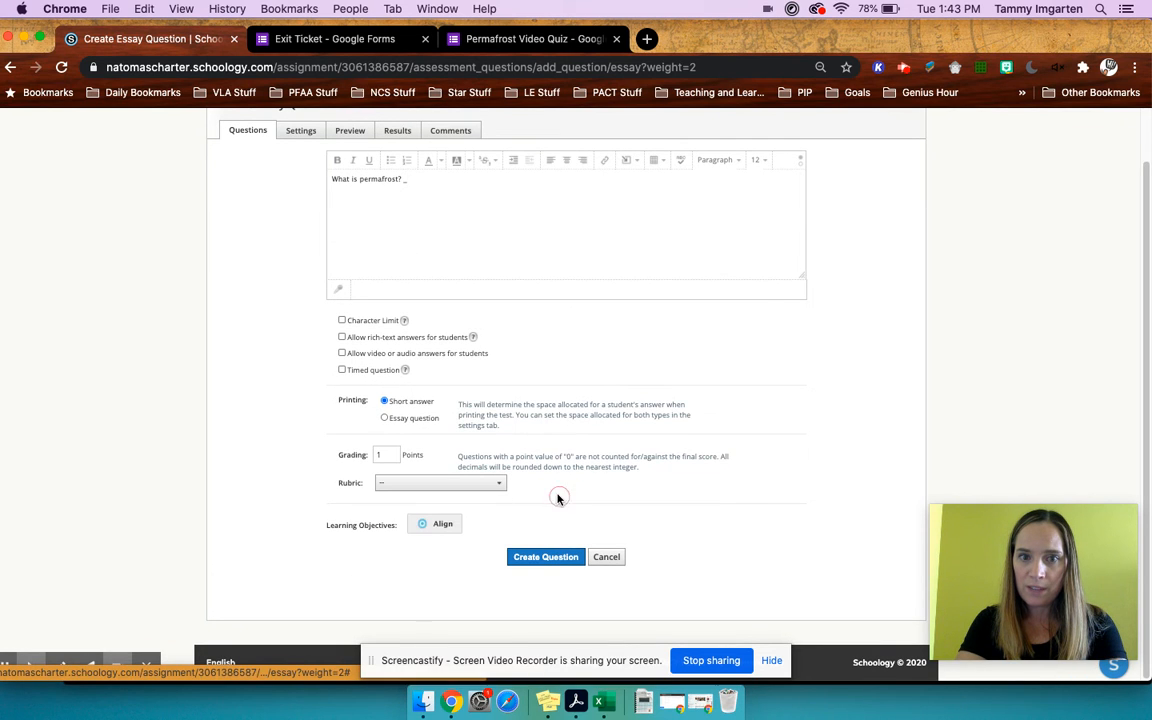
left_click(545, 565)
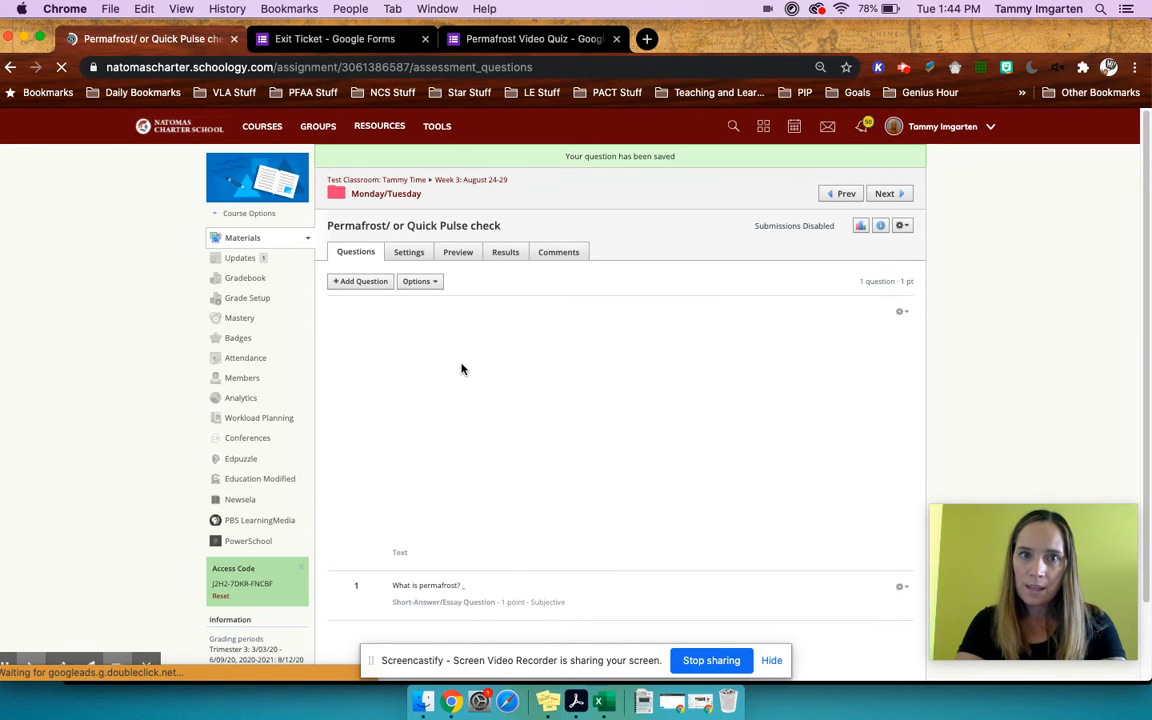
- Copy the question text "Where is it found in the world?" from the Permafrost Video Quiz form and return to the Schoology quiz
scroll(475, 330, "down", 1)
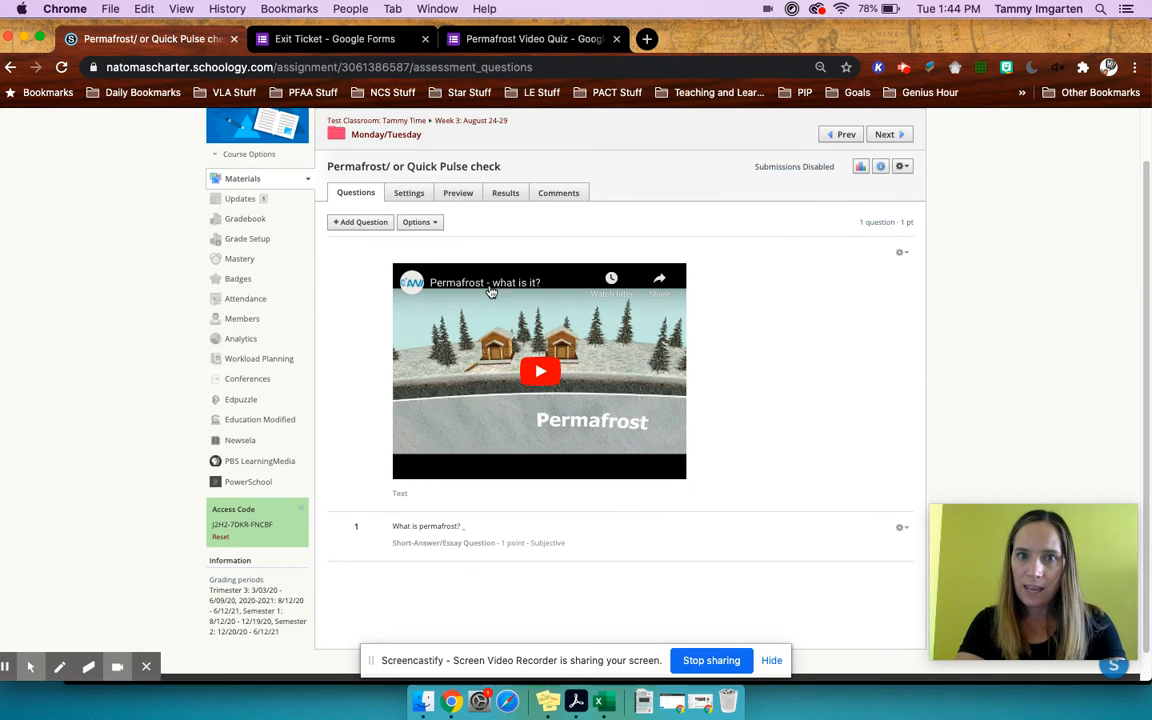
scroll(505, 478, "down", 1)
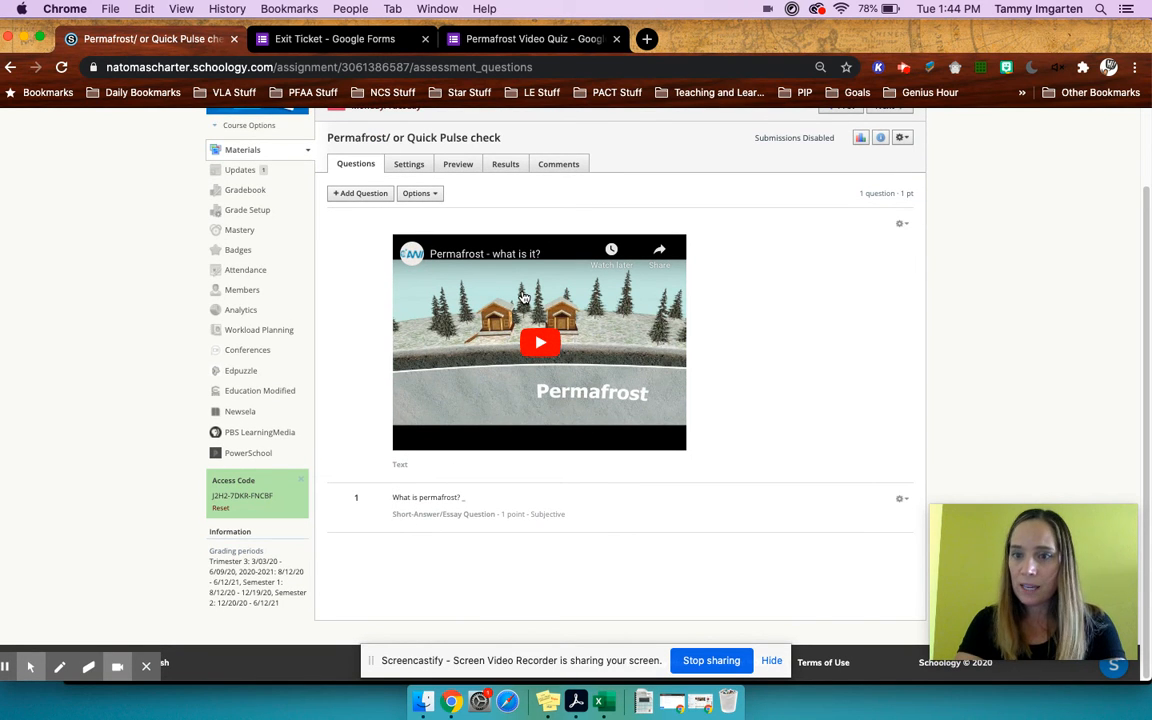
left_click(545, 39)
scroll(393, 418, "down", 5)
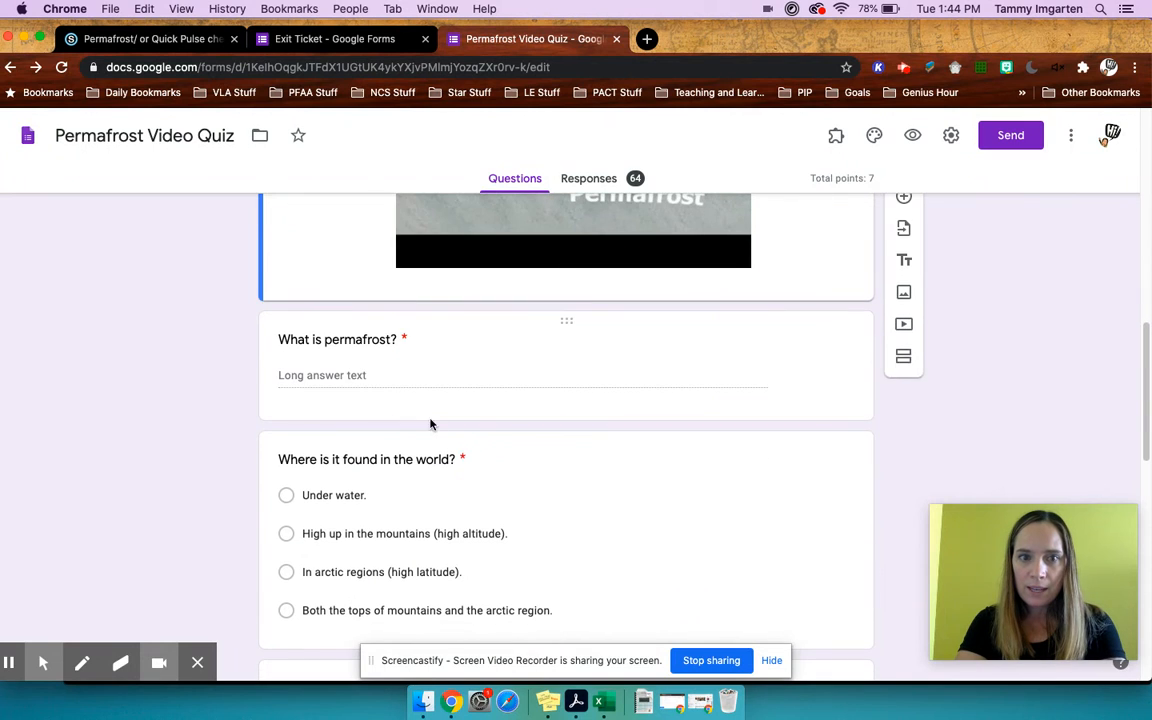
left_click(442, 458)
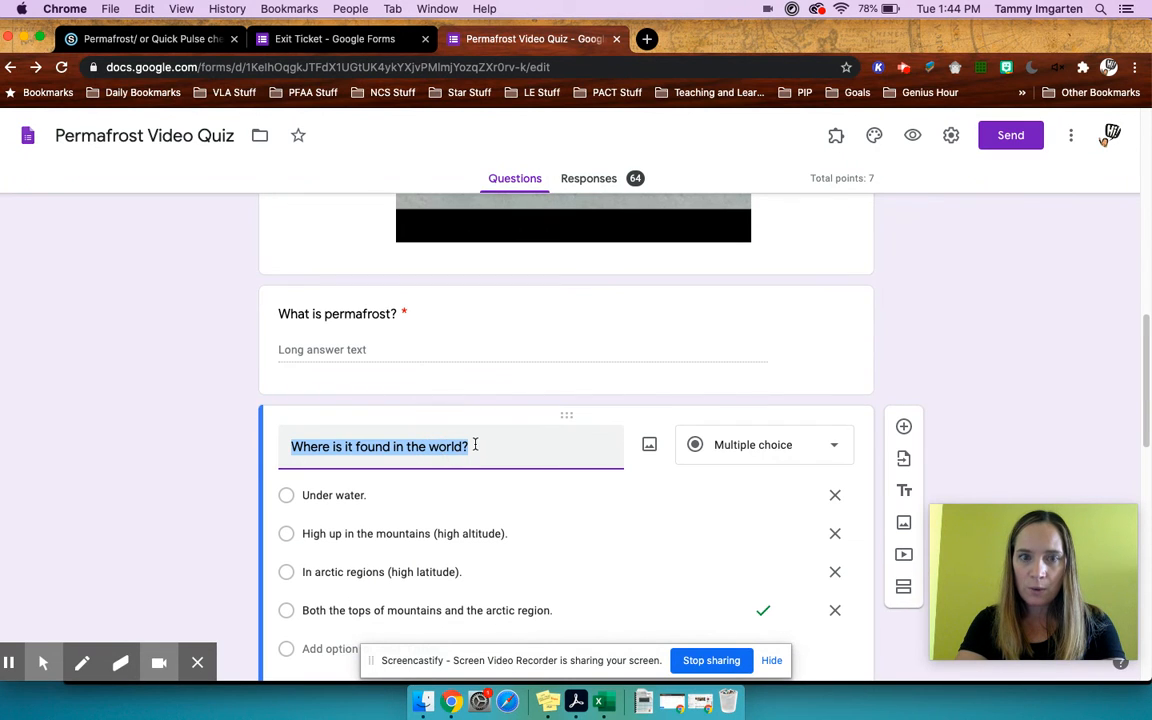
left_click(270, 39)
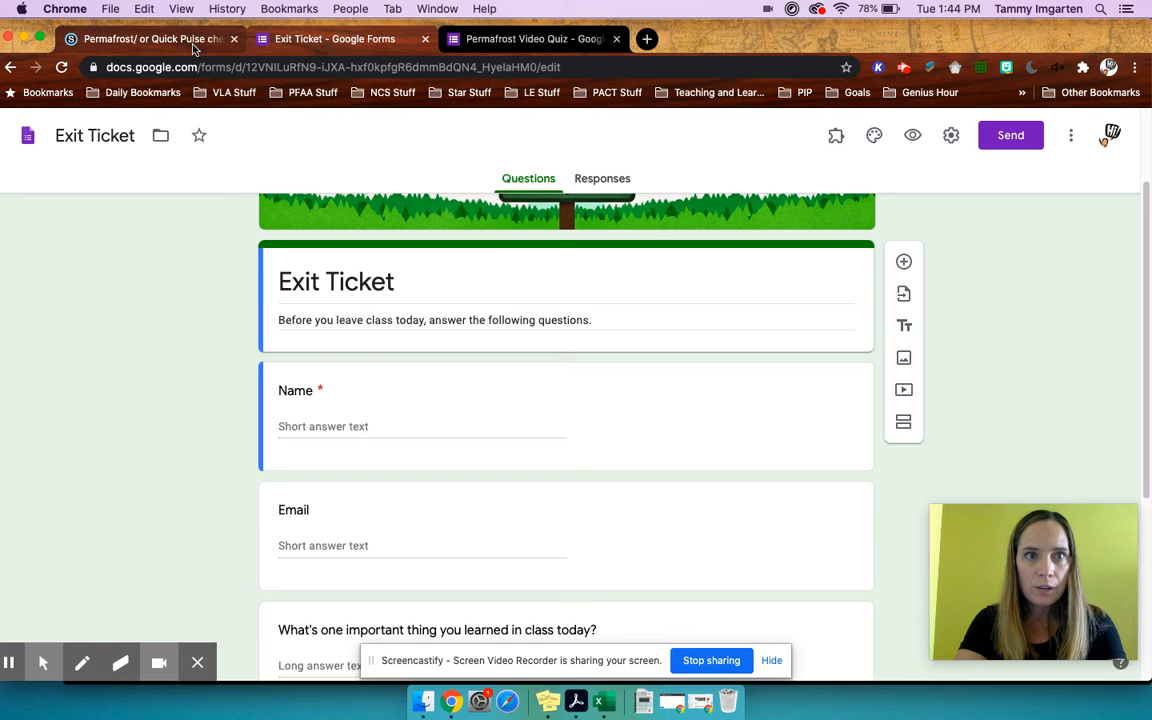
left_click(160, 39)
- Start a multiple-choice question in the quiz and paste "Where is it found in the world?" as its text
left_click(372, 176)
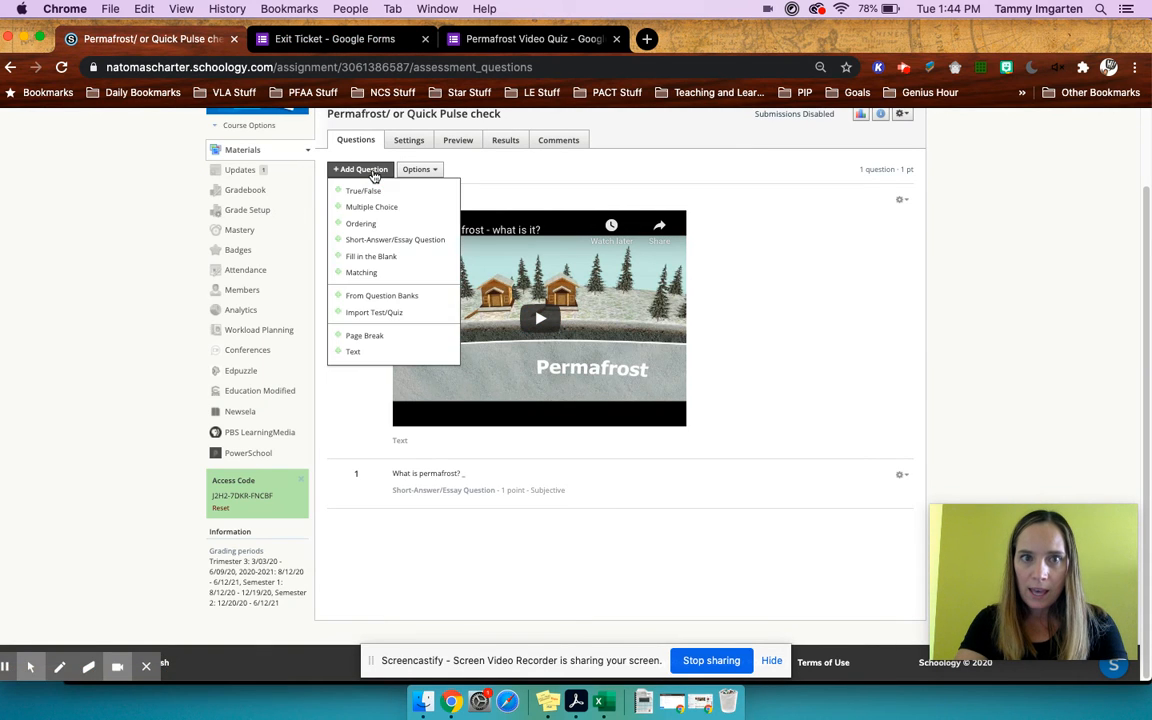
left_click(362, 207)
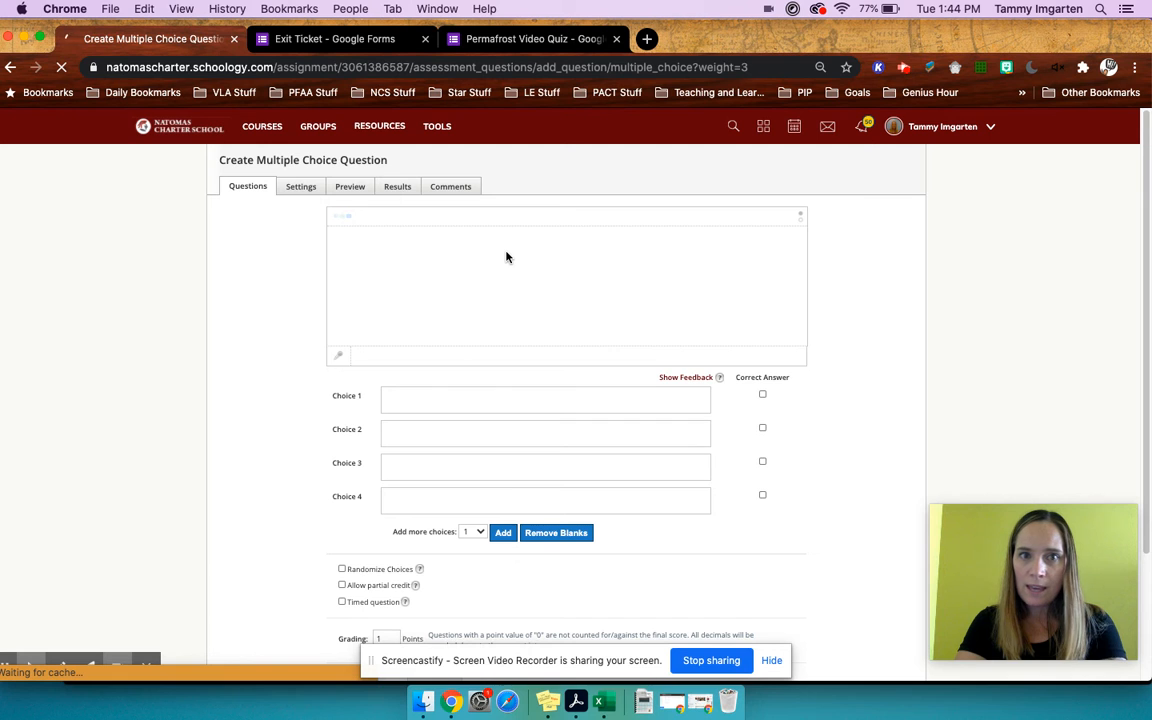
left_click(479, 249)
key("super+v")
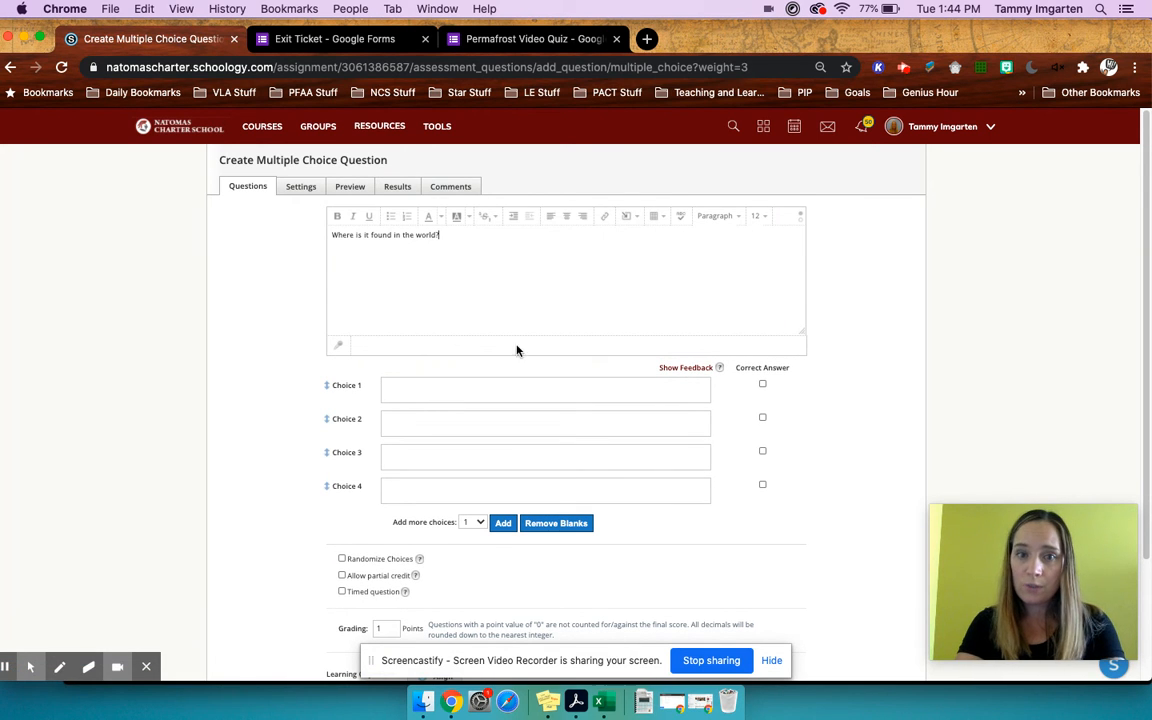
- Copy the answer "Under water." from the Permafrost Video Quiz form into Choice 1 of the Schoology question
left_click(505, 40)
left_click(377, 495)
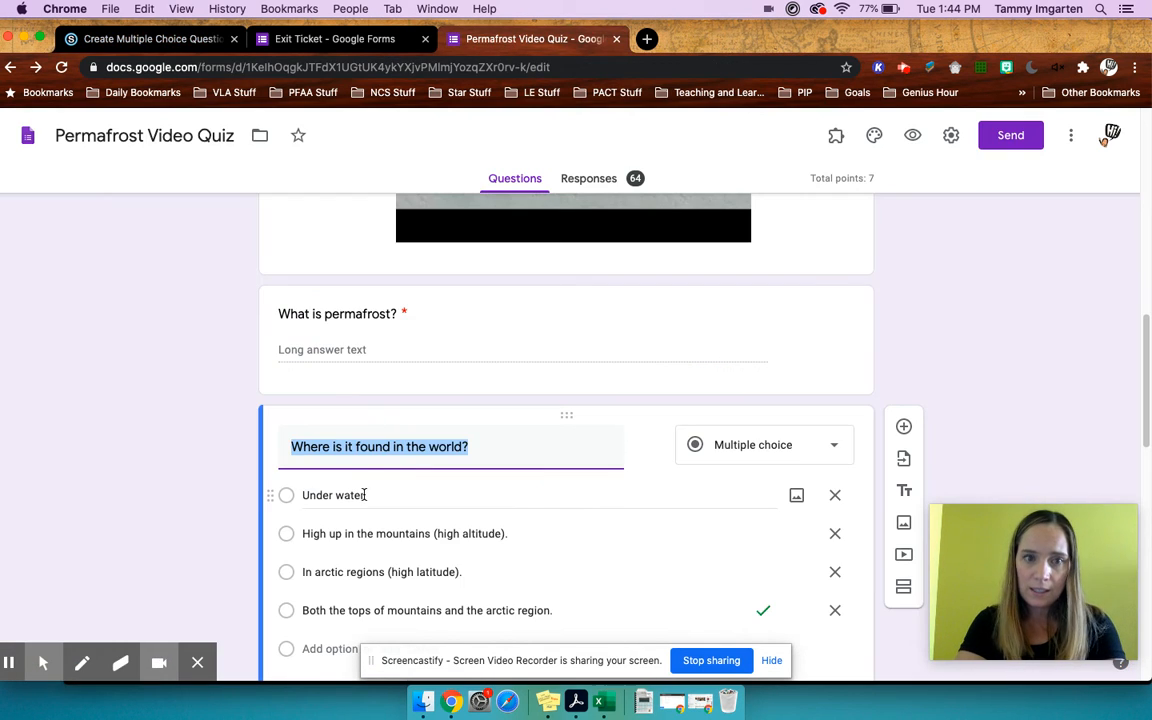
key("super+a")
left_click_drag(377, 495, 296, 496)
key("super+c")
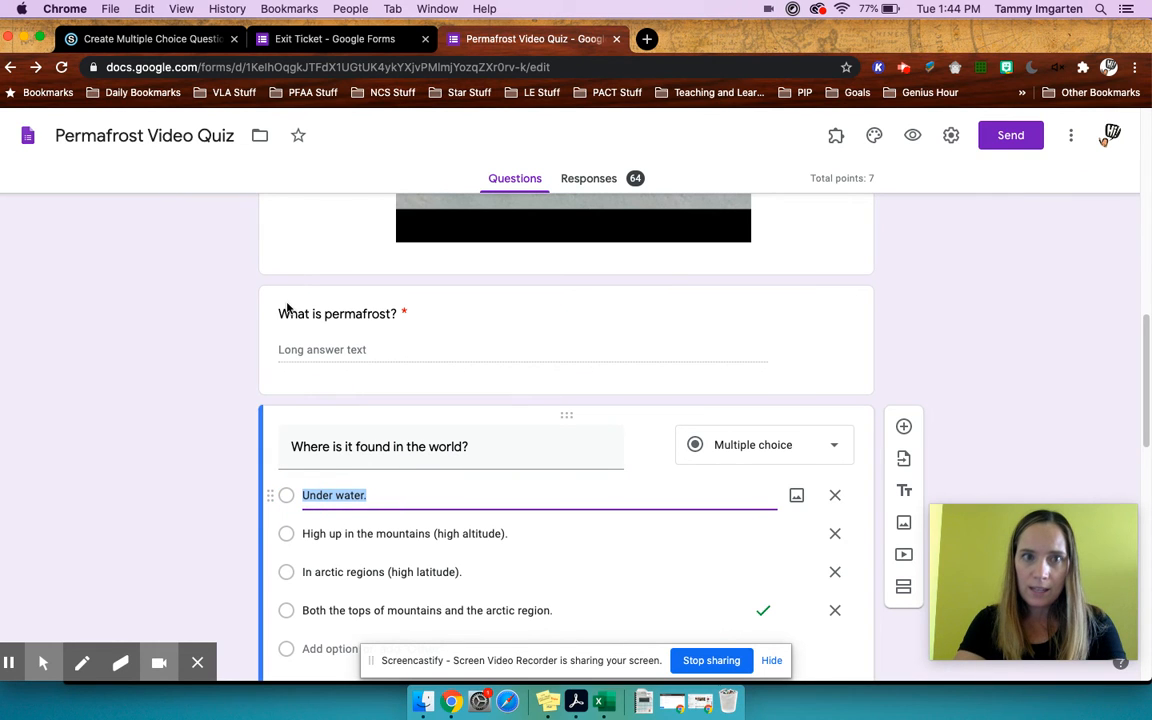
left_click(205, 39)
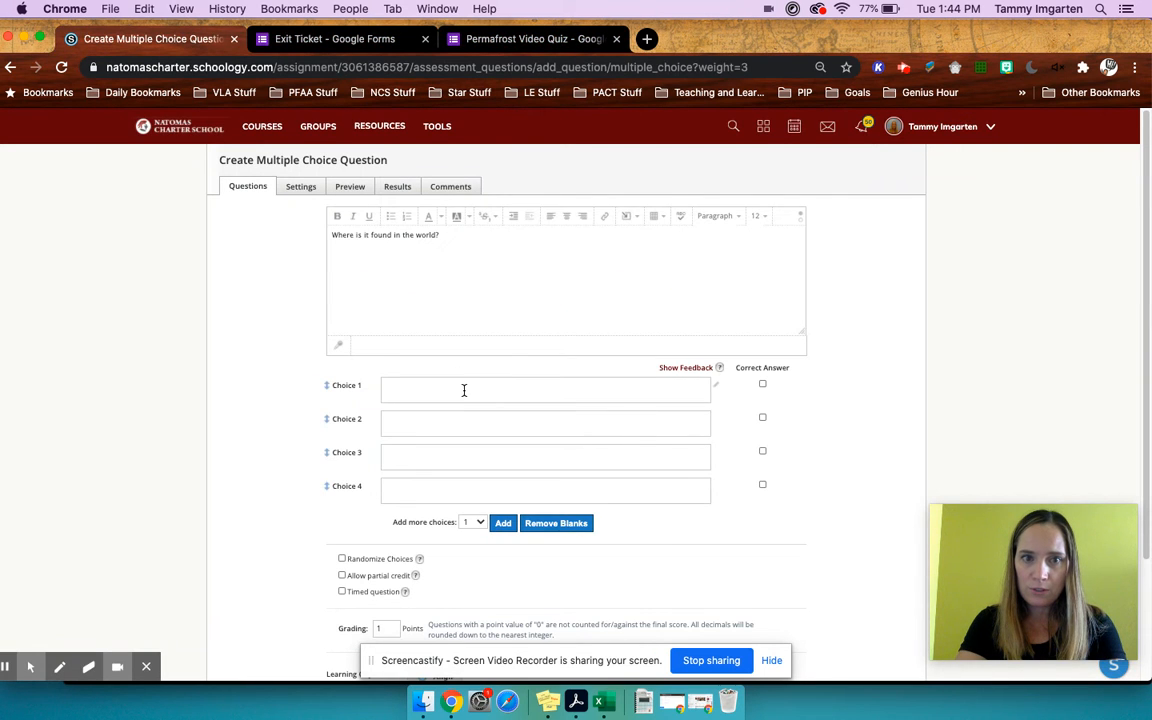
left_click(463, 390)
key("super+v")
- Copy the answer "High up in the mountains (high altitude)." from the Google form into Choice 2 of the Schoology question
left_click(515, 35)
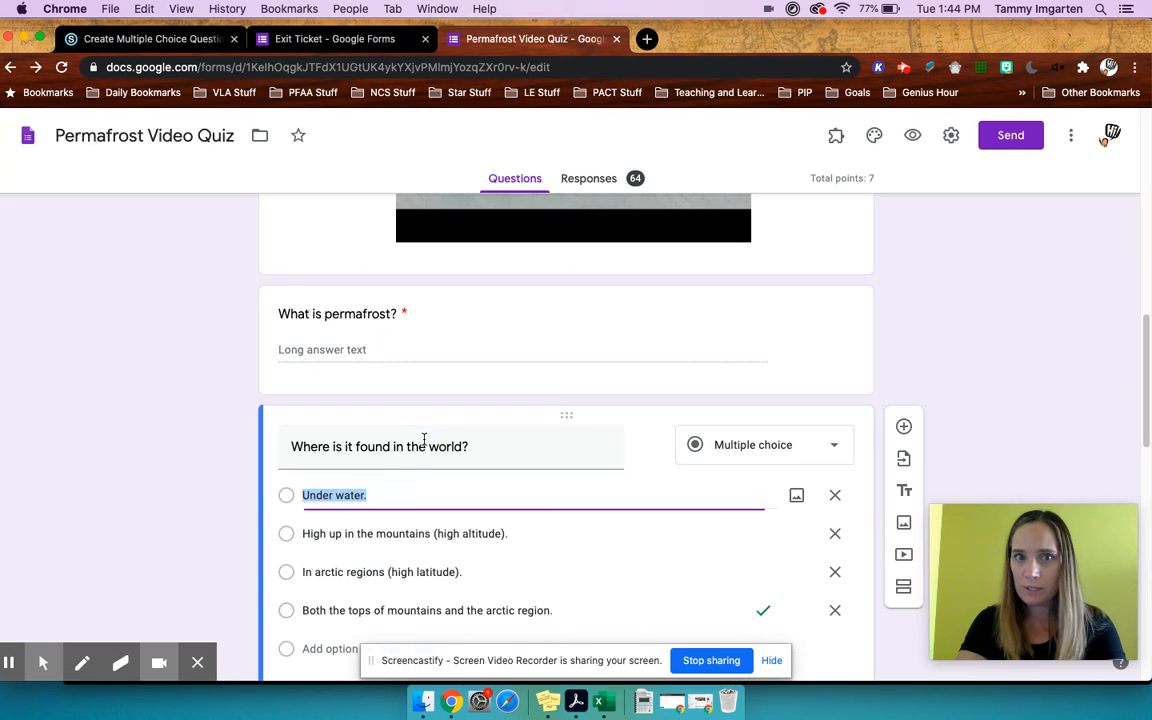
left_click(512, 533)
key("super+a")
left_click_drag(512, 532, 306, 528)
key("super+c")
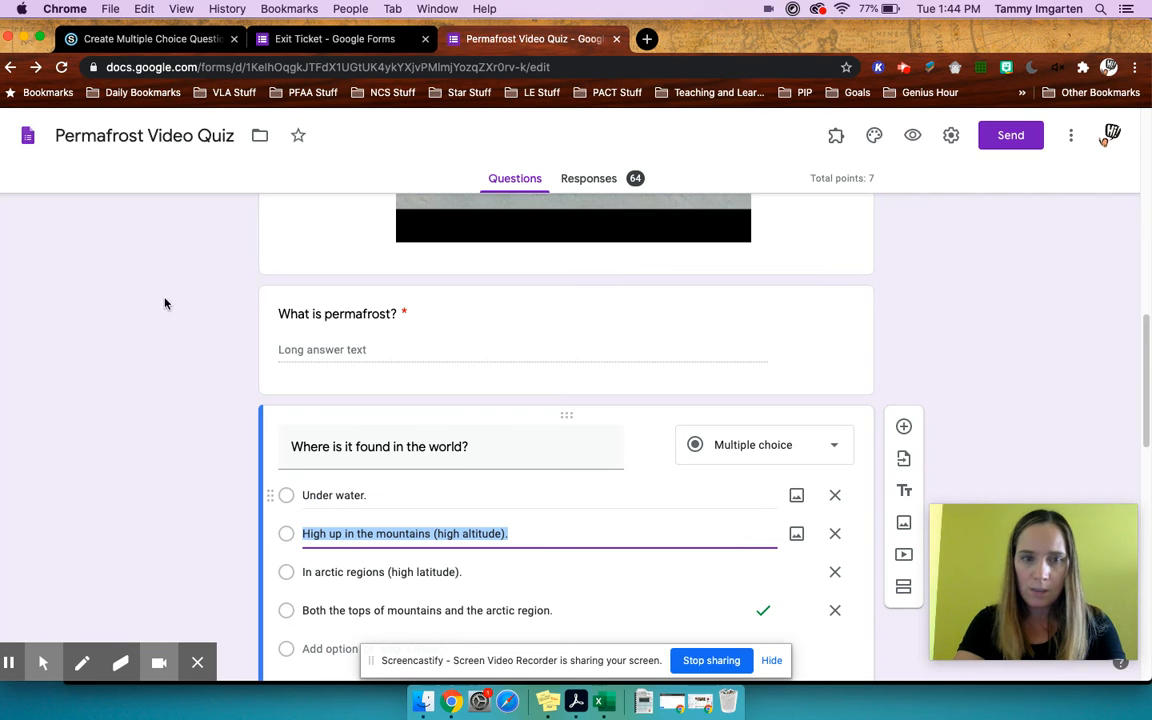
left_click(150, 39)
left_click(425, 429)
key("super+v")
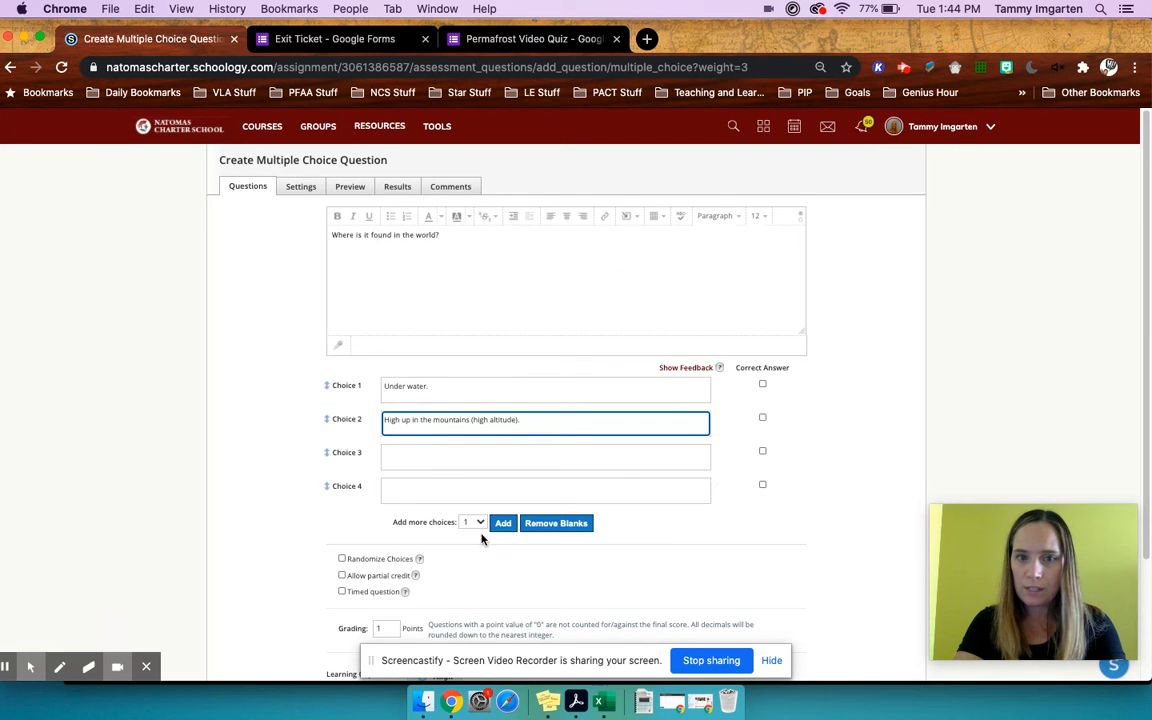
- Remove the blank choices and mark "High up in the mountains (high altitude)." as the correct answer
left_click(570, 530)
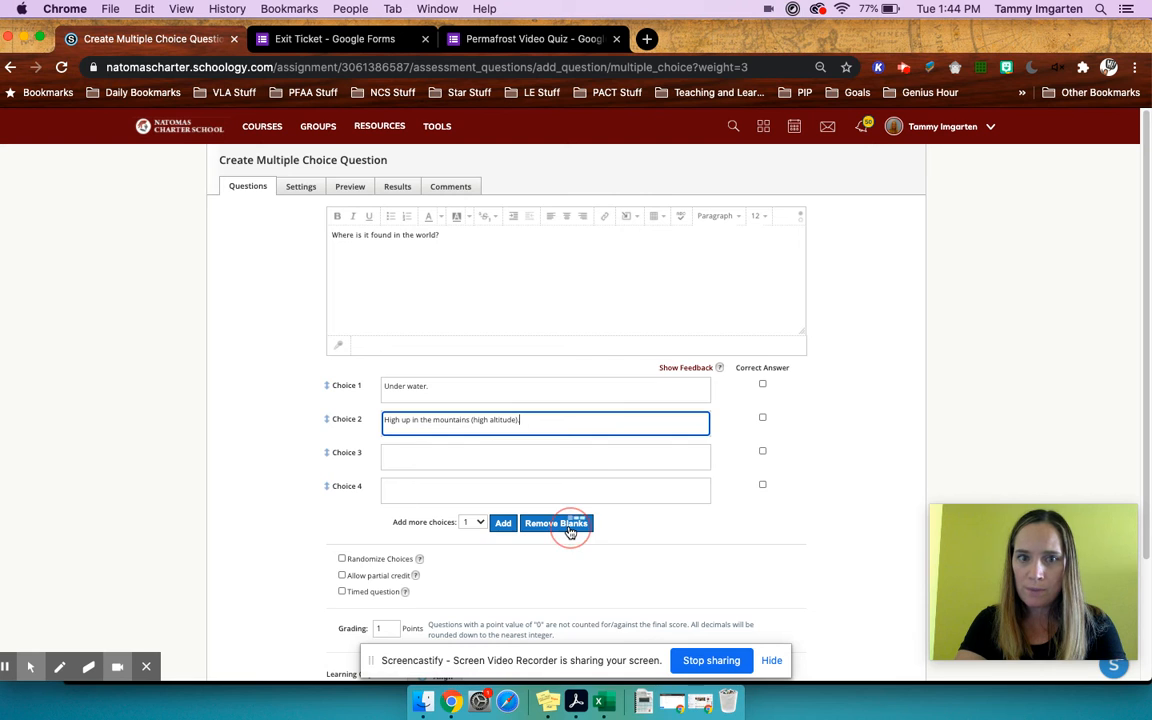
left_click(563, 456)
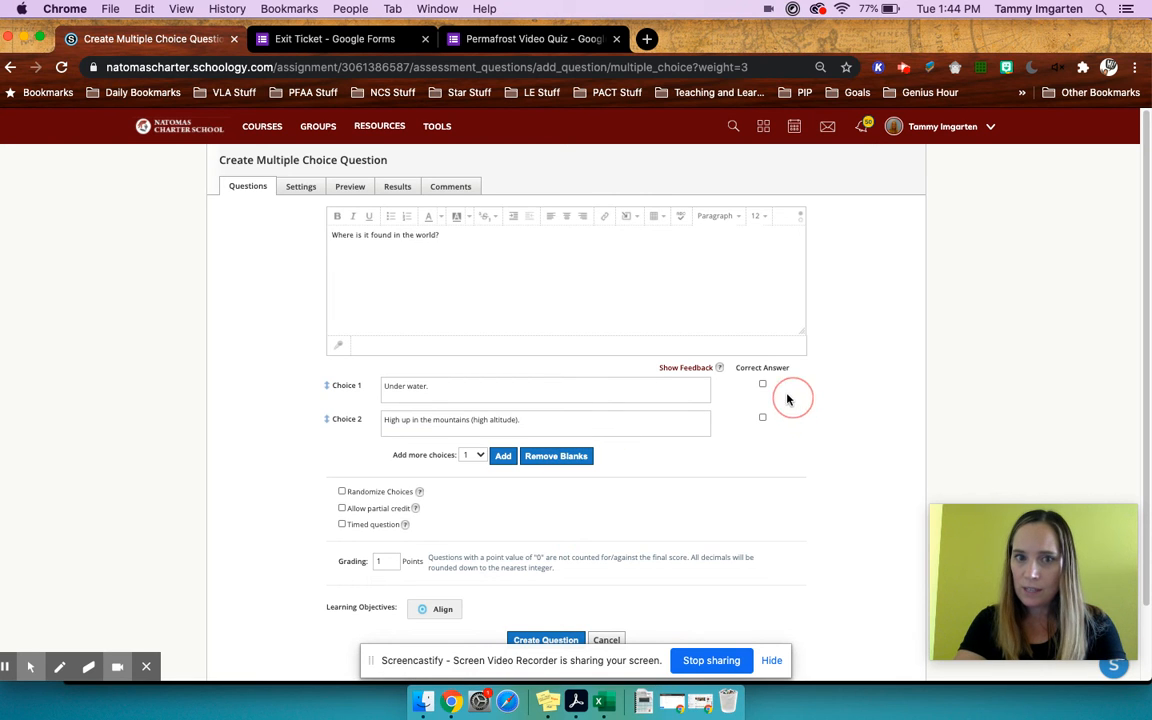
left_click(763, 417)
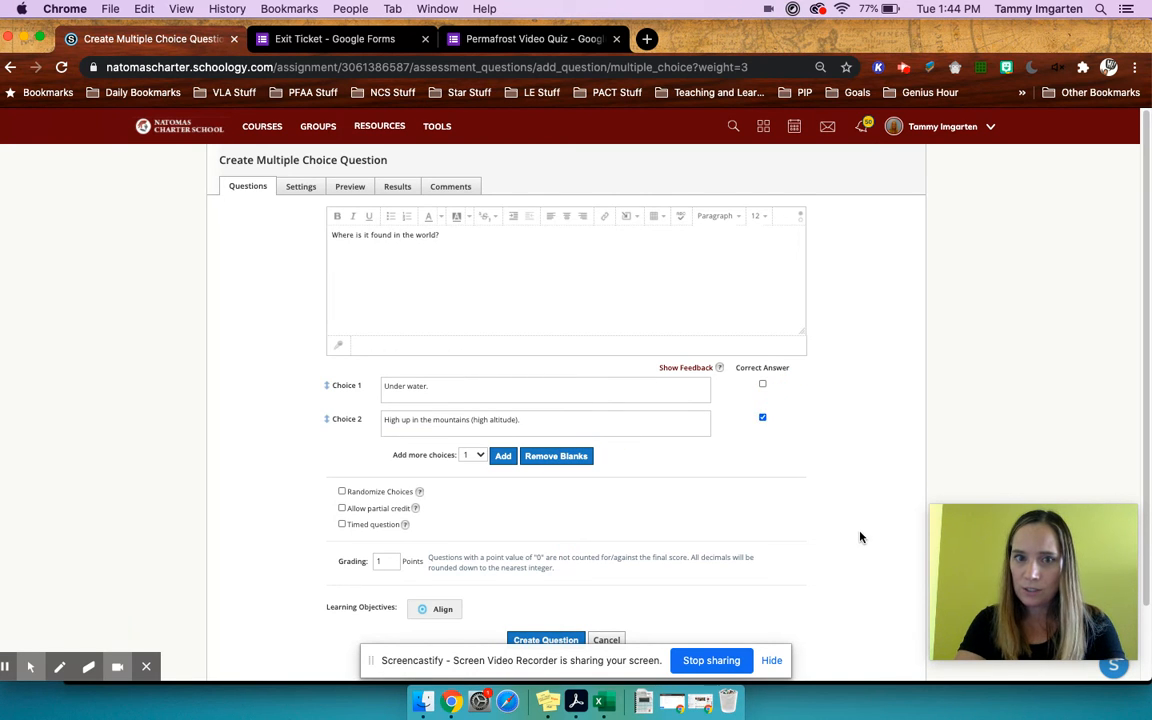
- Enable randomized choices for the multiple-choice question and create it
scroll(740, 545, "down", 2)
left_click(341, 408)
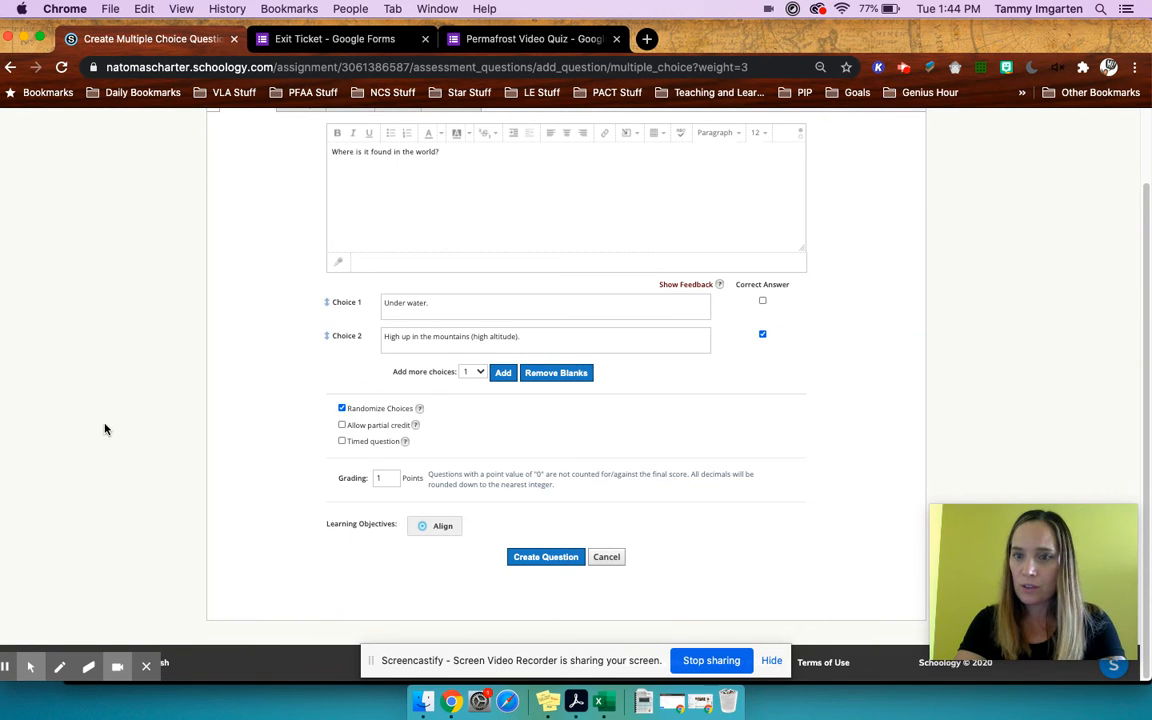
left_click(540, 553)
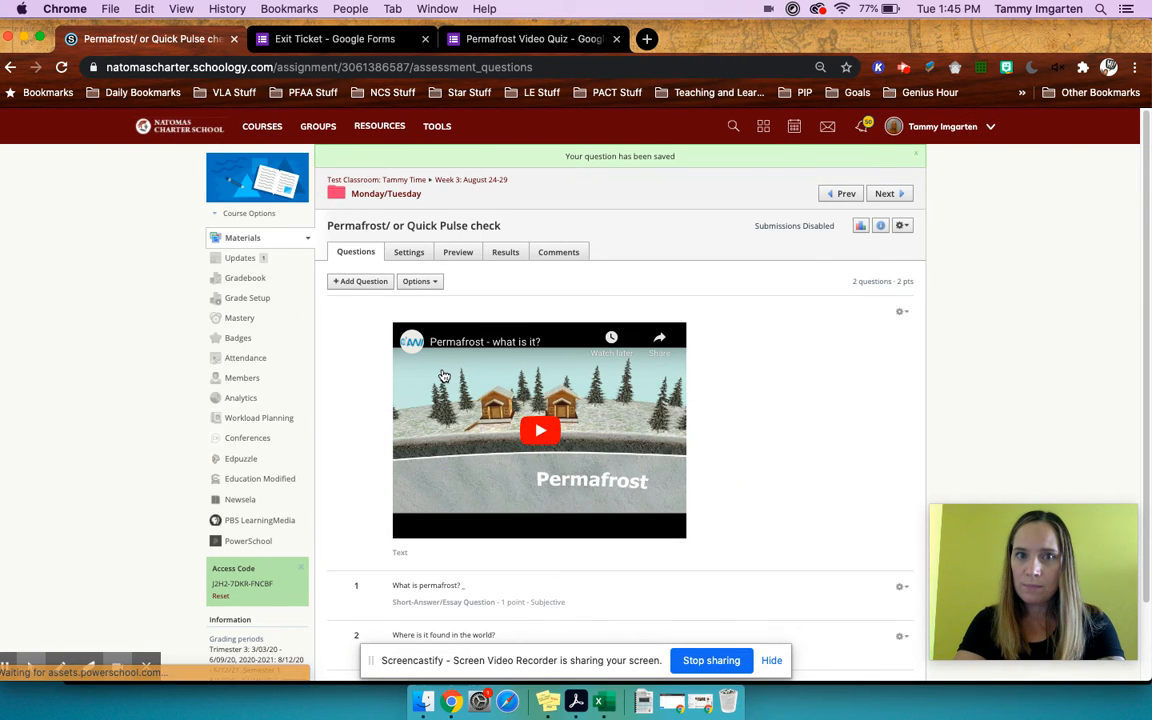
- Preview the quiz and examine its embedded video, answer box and multiple-choice question
scroll(444, 376, "down", 1)
left_click(458, 202)
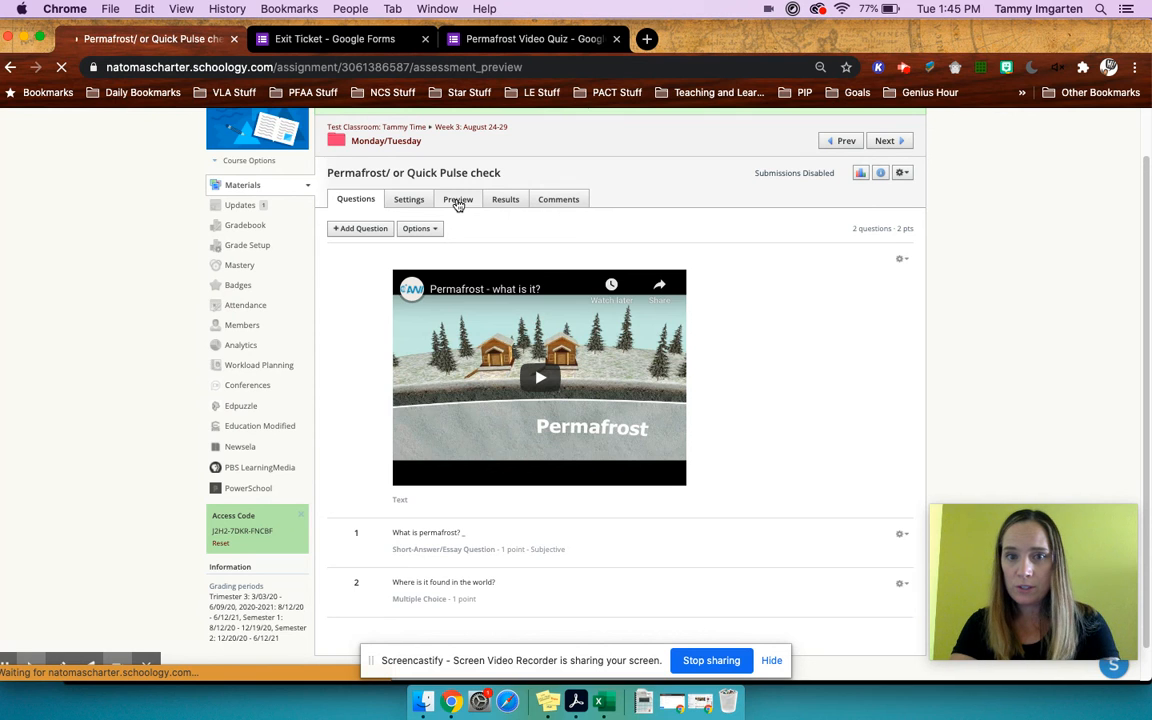
left_click(389, 292)
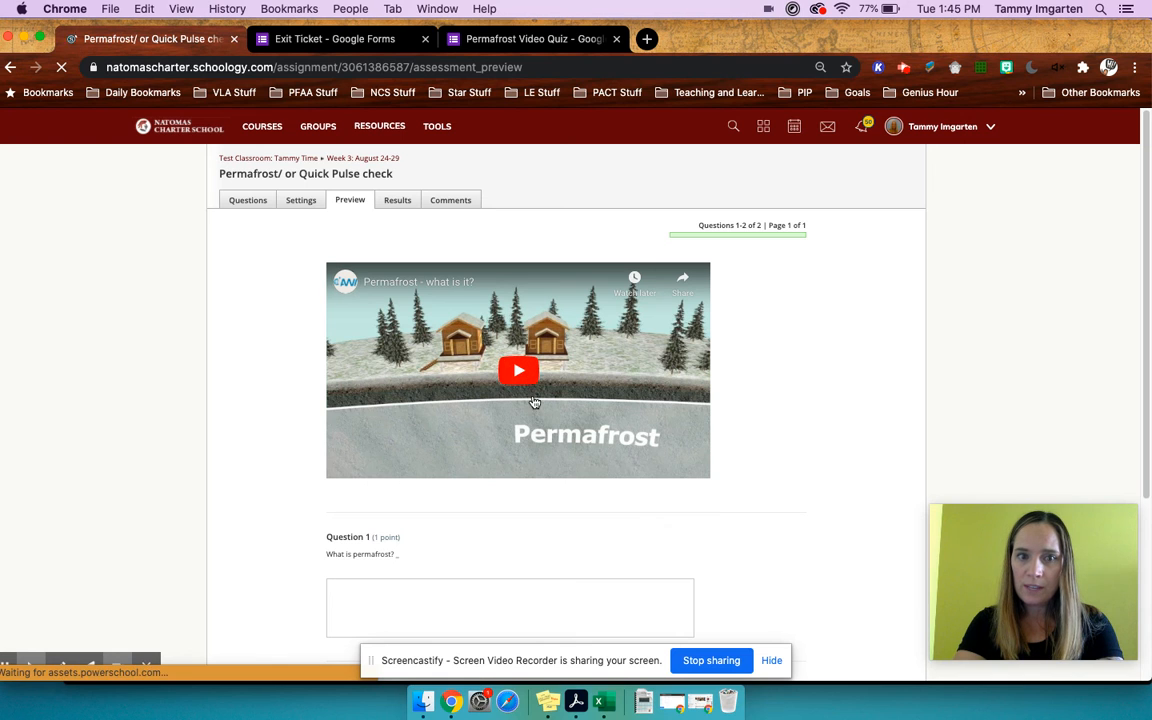
scroll(534, 401, "down", 3)
left_click(494, 456)
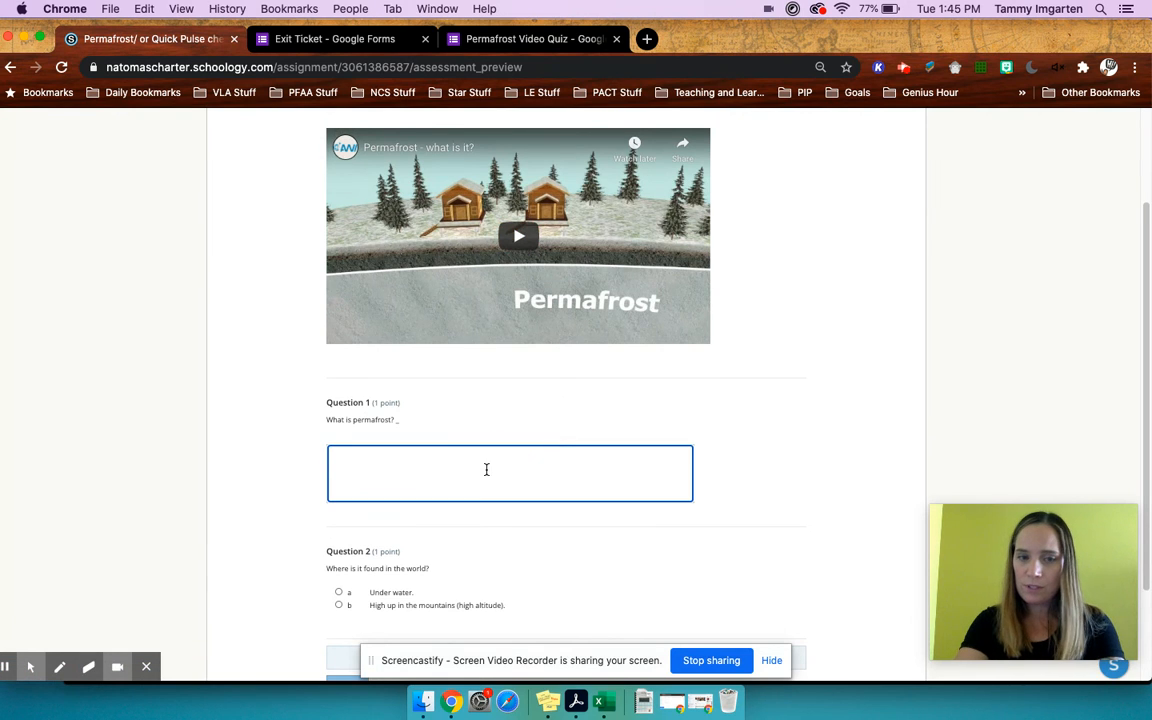
scroll(363, 490, "down", 2)
scroll(351, 502, "up", 3)
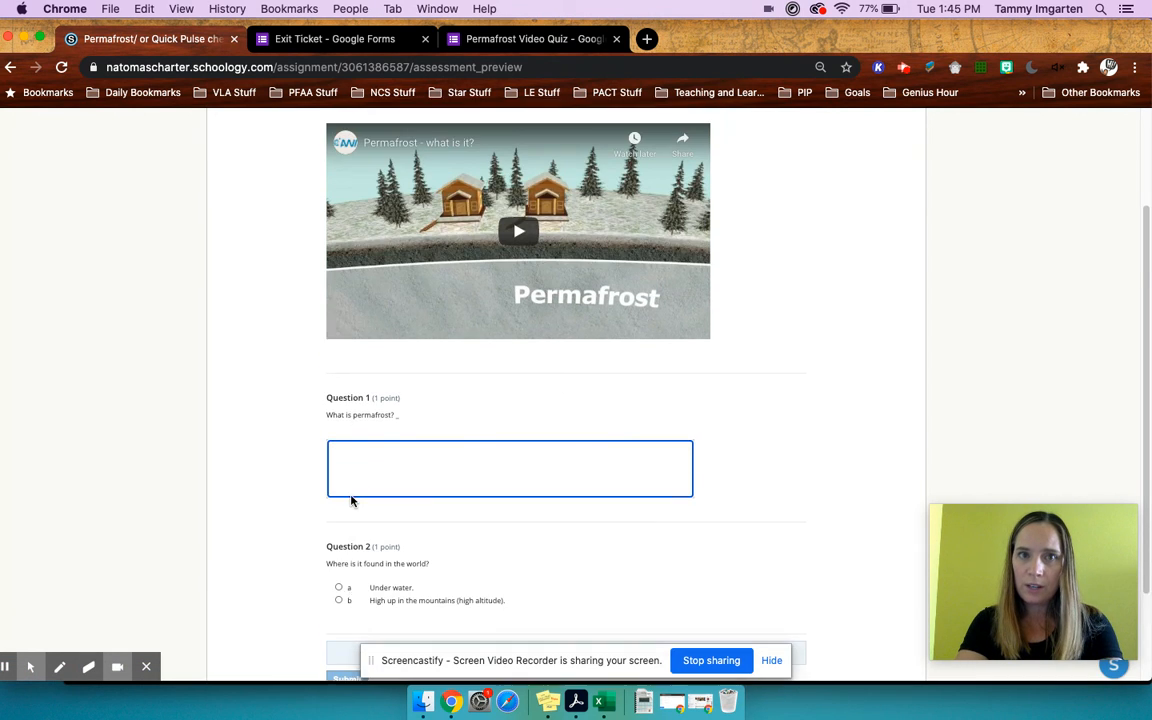
- Review the Exit Ticket form's questions and return to the Schoology quiz preview
left_click(335, 38)
scroll(397, 378, "down", 1)
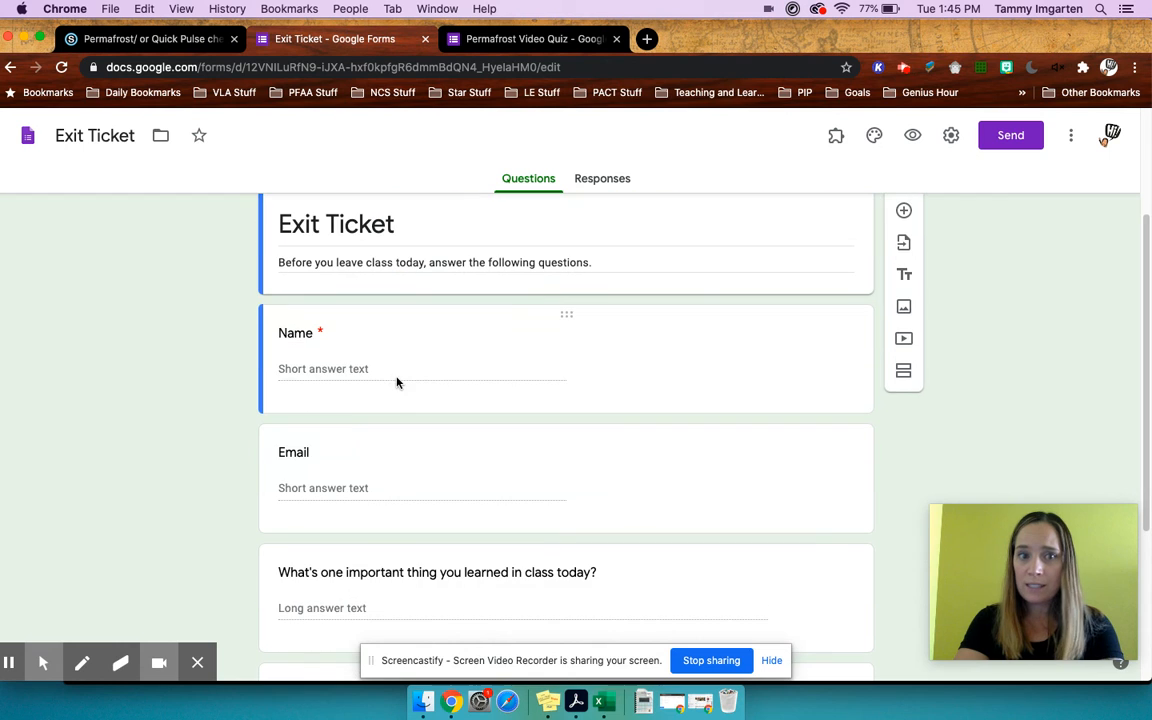
scroll(313, 454, "down", 3)
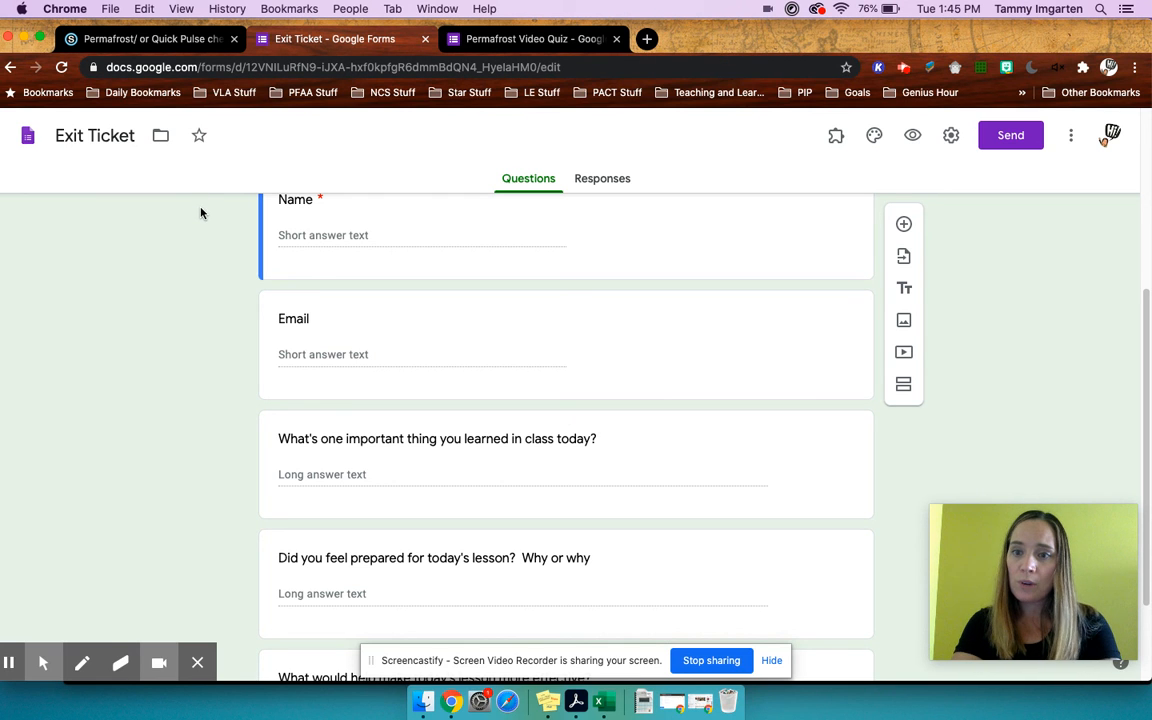
left_click(155, 38)
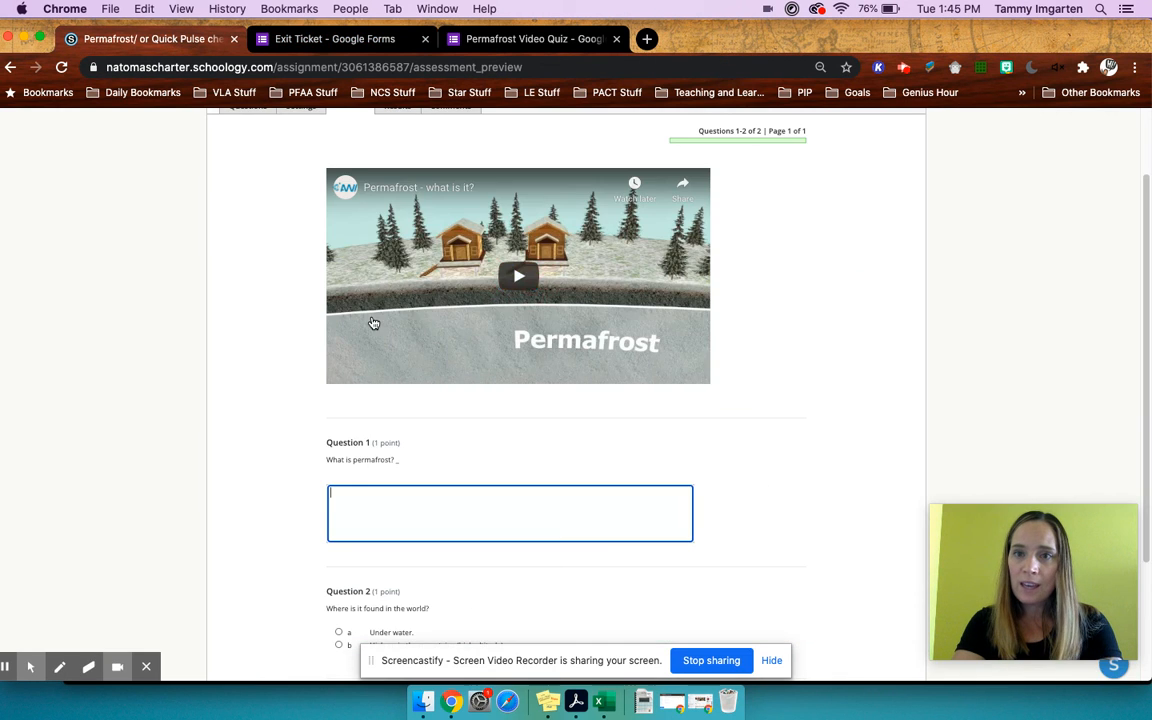
- Leave the quiz preview and examine the quiz's results by student
scroll(372, 322, "up", 3)
left_click(398, 200)
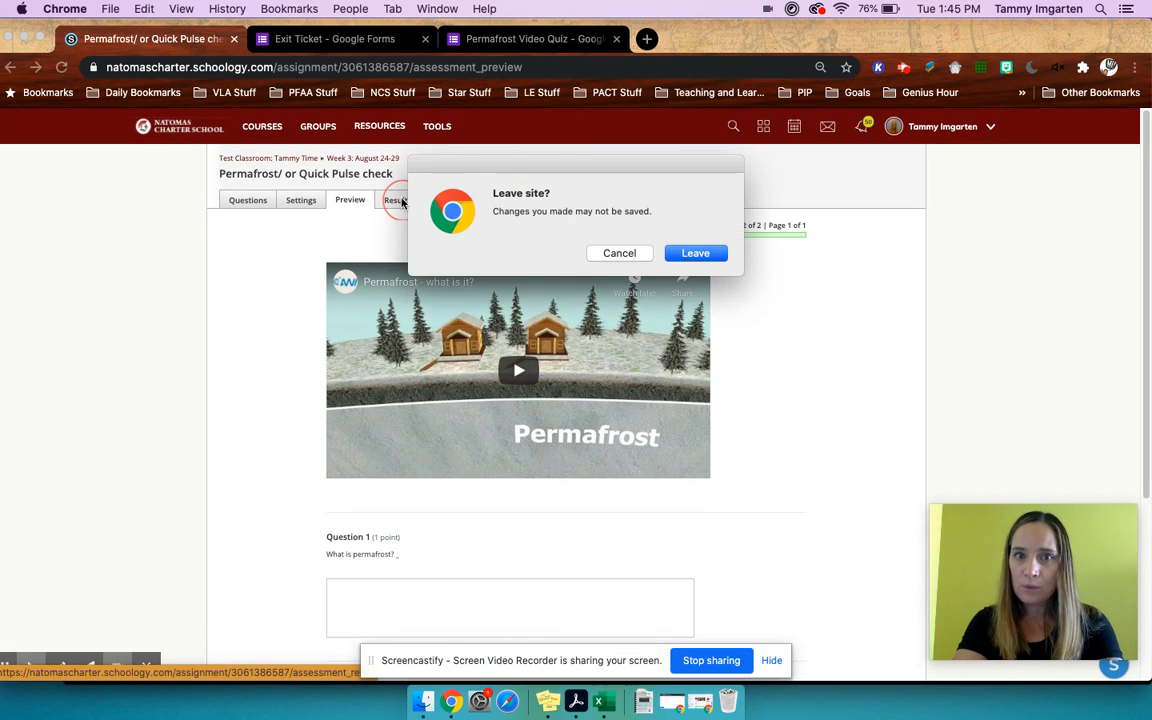
left_click(694, 255)
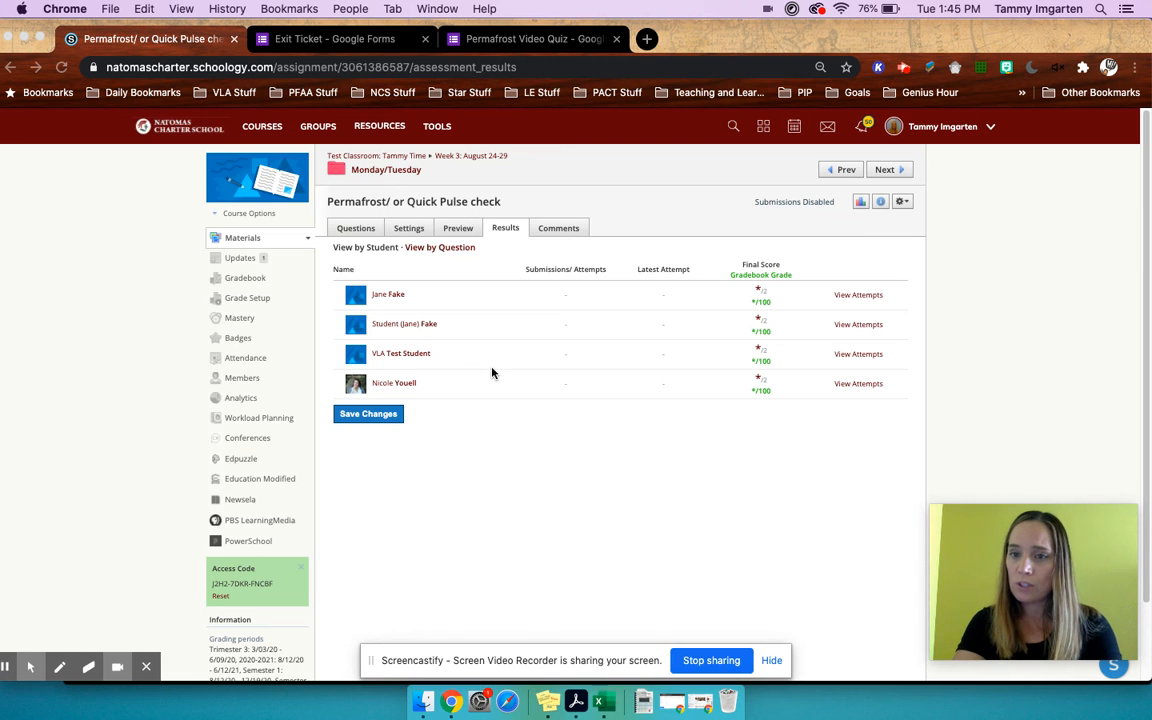
left_click(361, 421)
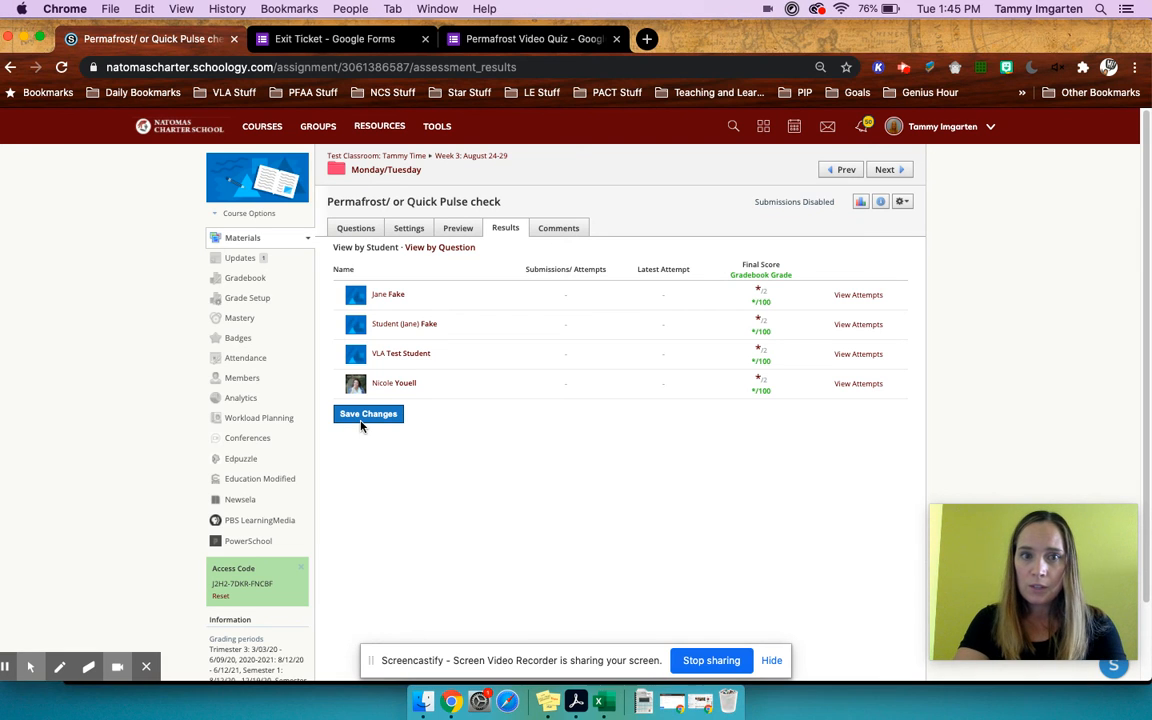
left_click(363, 418)
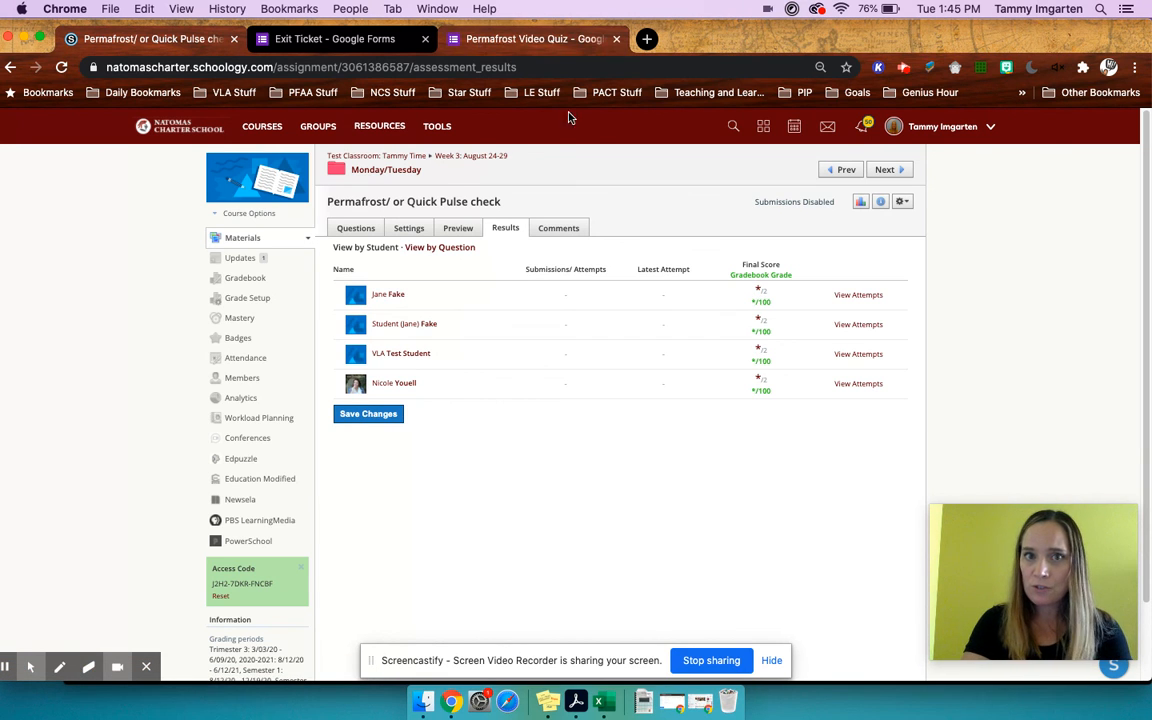
- Switch to the Permafrost Video Quiz form in Google Forms
left_click(490, 39)
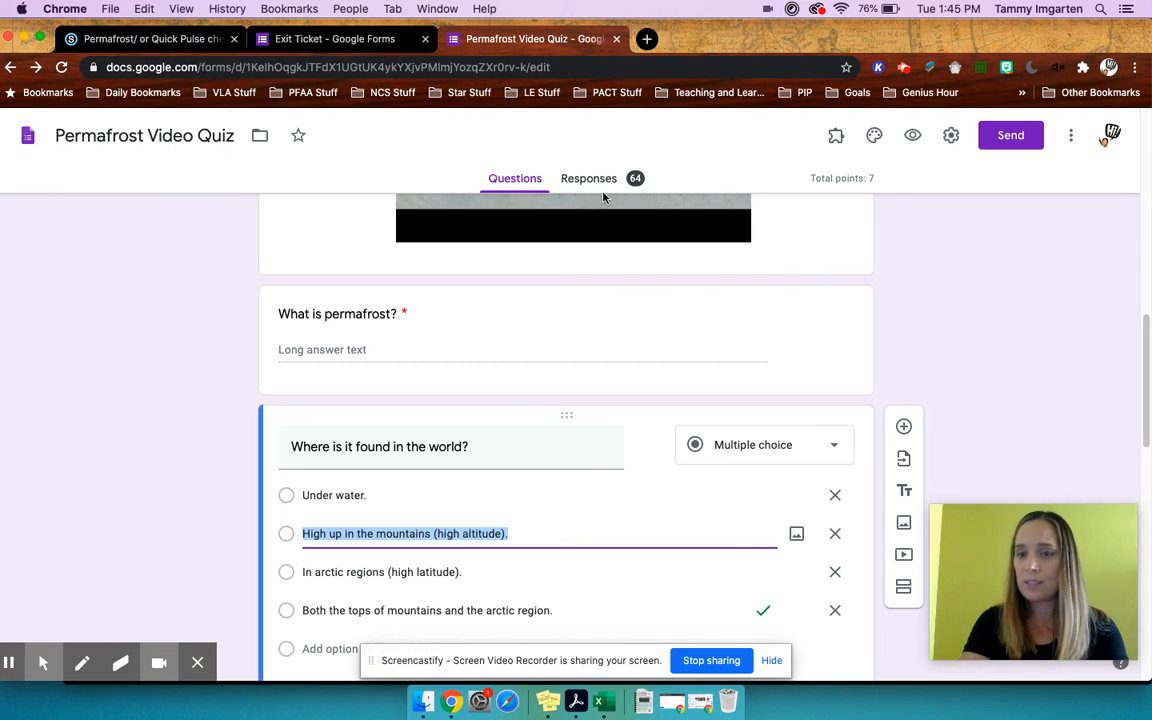